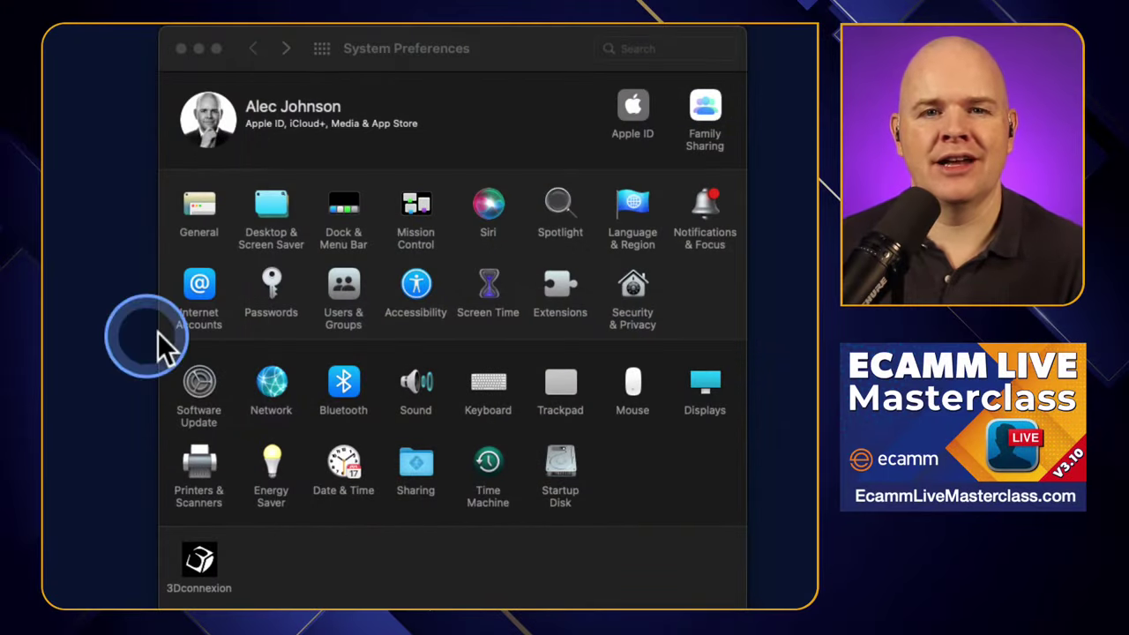
Open the Sharing settings to confirm Screen Sharing and File Sharing are turned on
{"action": "left_click", "coordinate": [422, 459]}
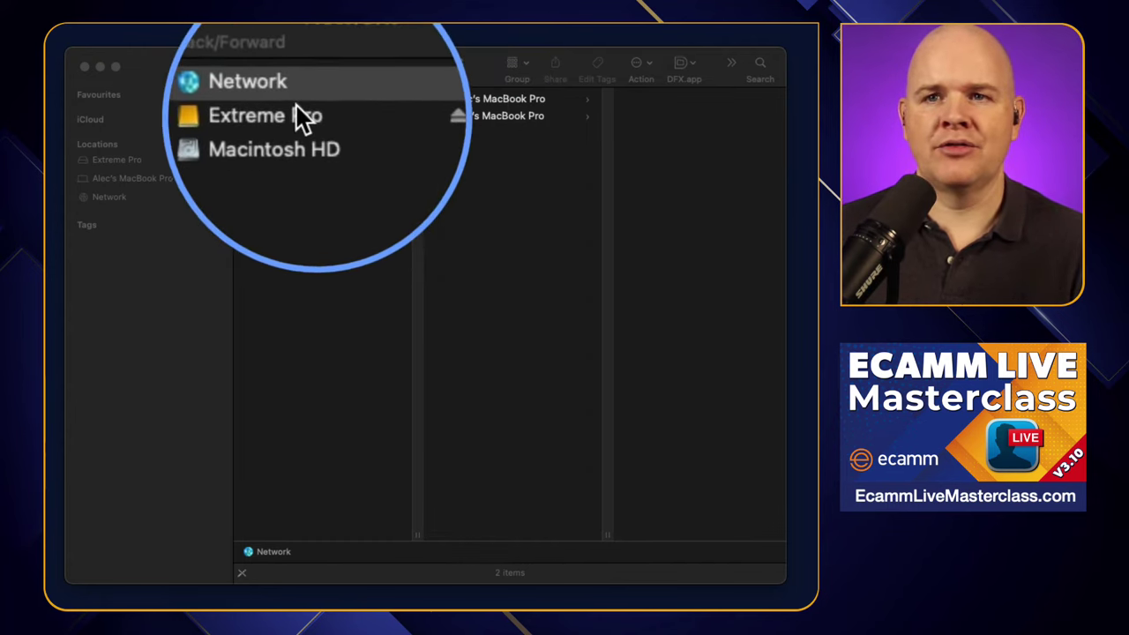
Connect to the other MacBook from Finder's Network location and show its shared folders as a list
{"action": "left_click", "coordinate": [192, 63]}
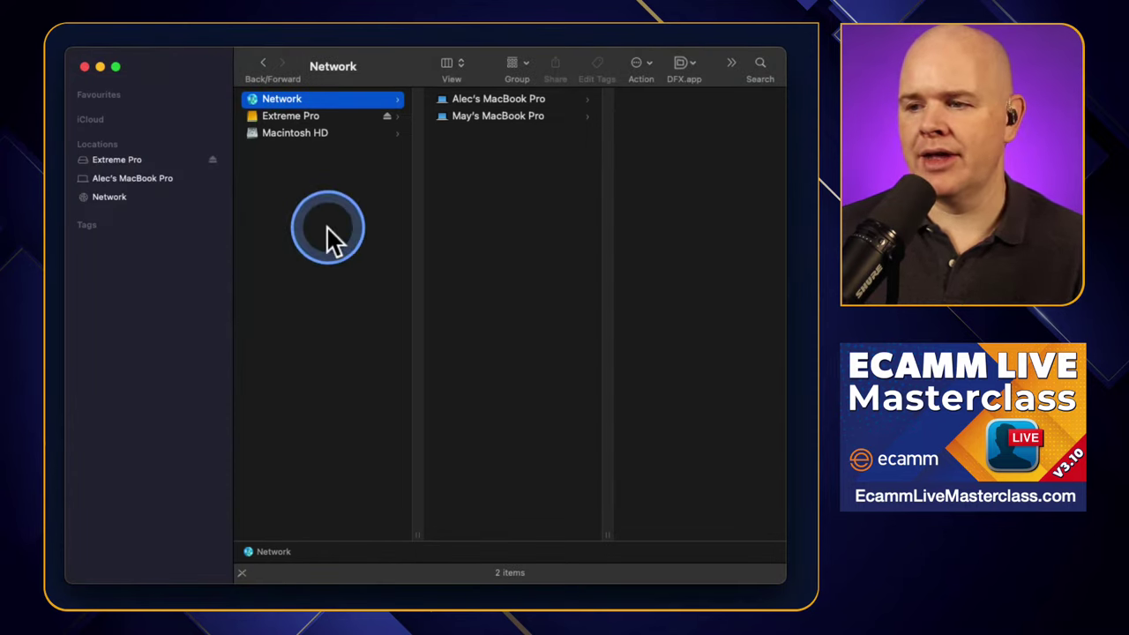
{"action": "left_click", "coordinate": [473, 100]}
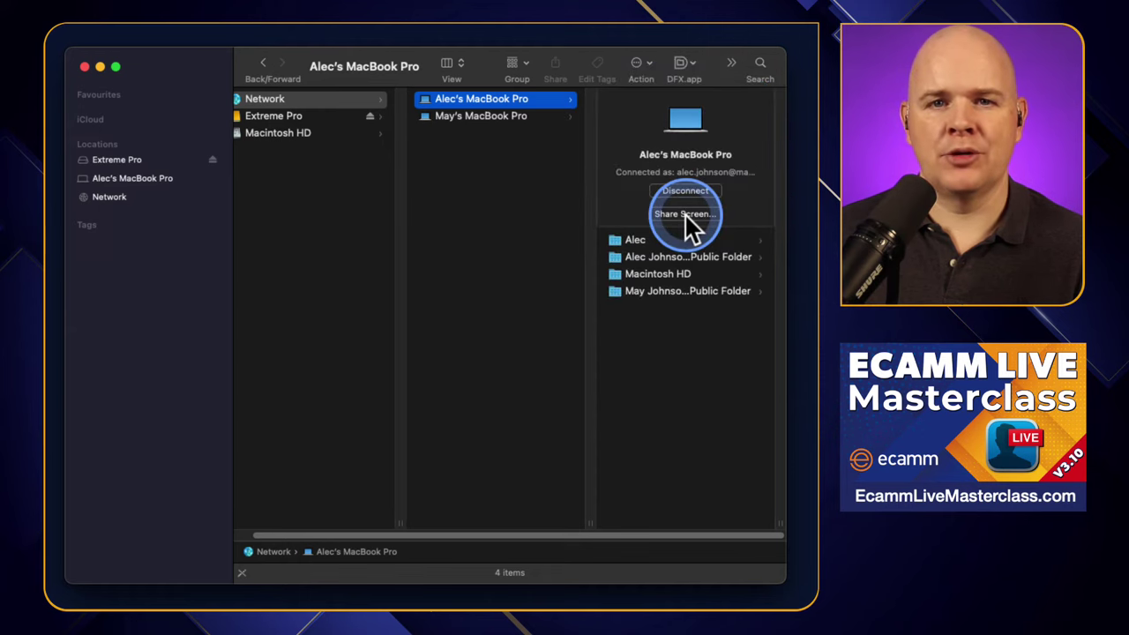
{"action": "left_click", "coordinate": [454, 58]}
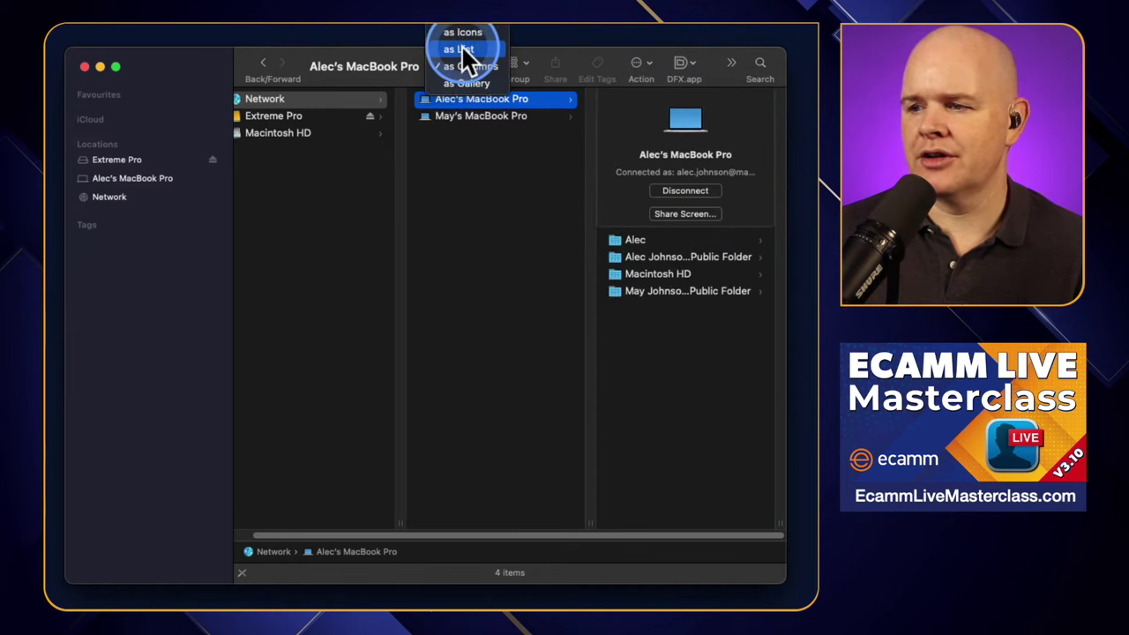
{"action": "left_click", "coordinate": [460, 48]}
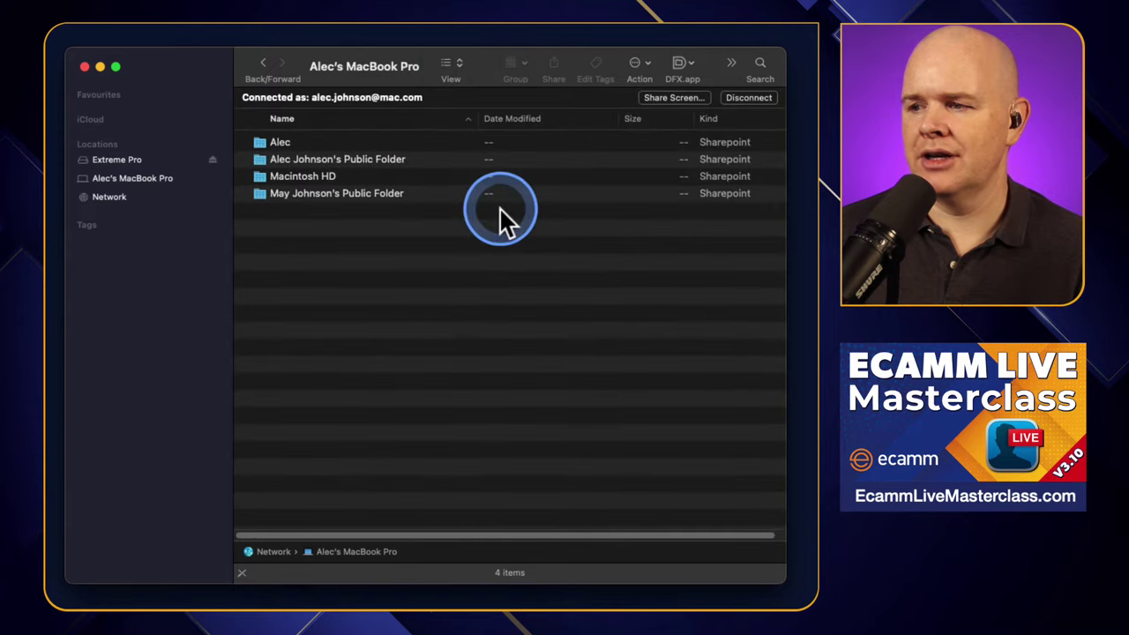
Start a Screen Sharing session with the networked MacBook using Share Screen…
{"action": "left_click", "coordinate": [673, 98]}
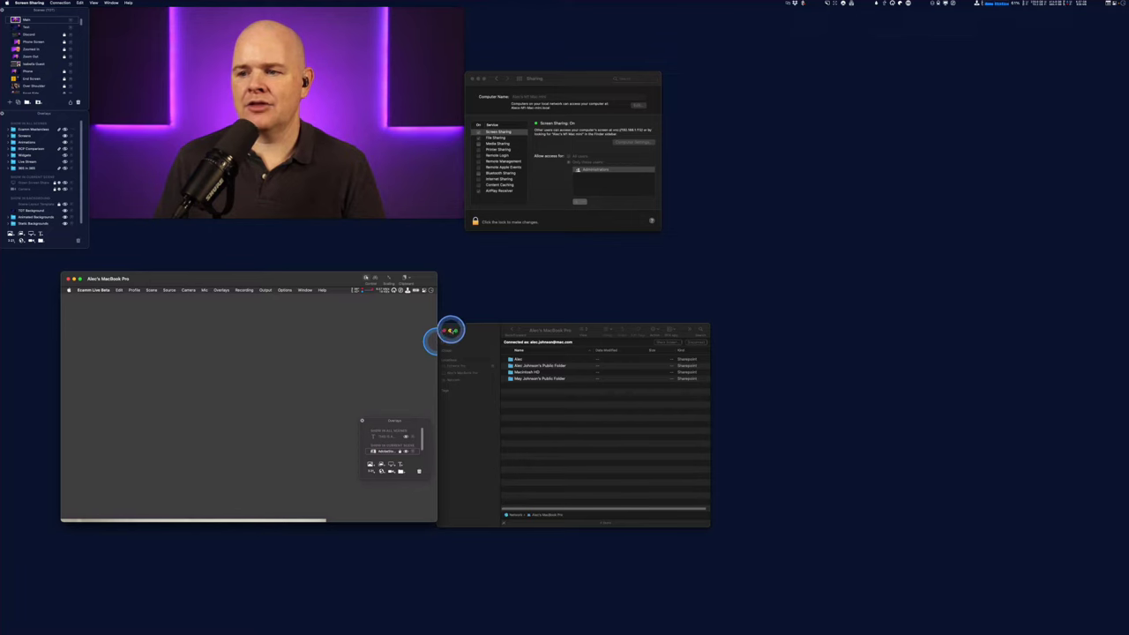
Close Finder and Sharing, then place the remote screen window below the local Ecamm preview
{"action": "left_click", "coordinate": [450, 330]}
{"action": "left_click", "coordinate": [477, 79]}
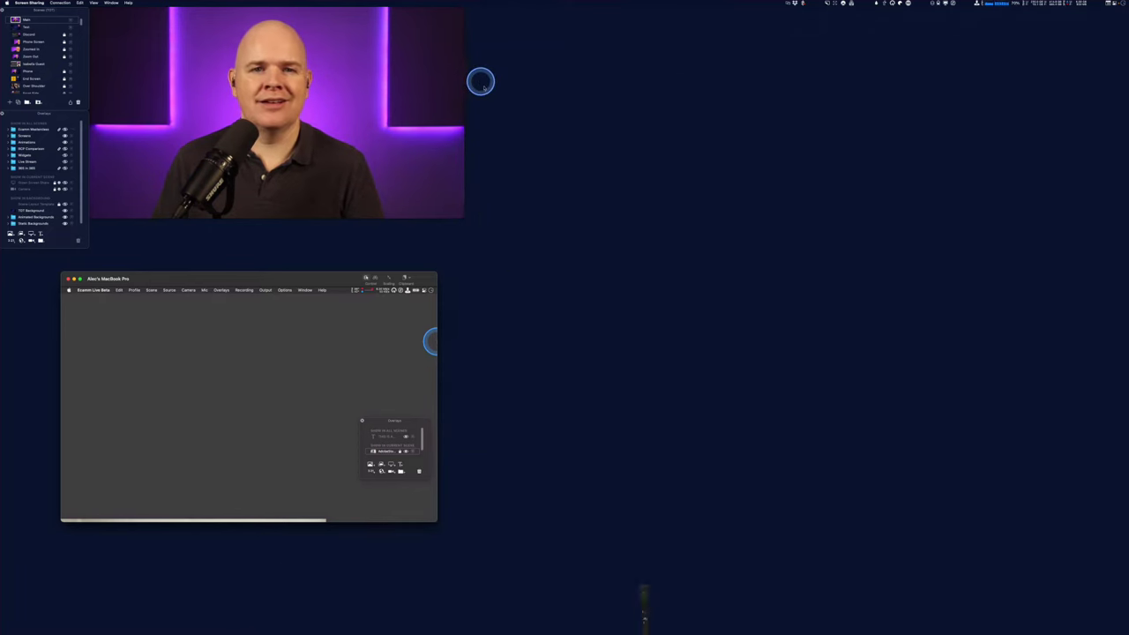
{"action": "mouse_move", "coordinate": [299, 166]}
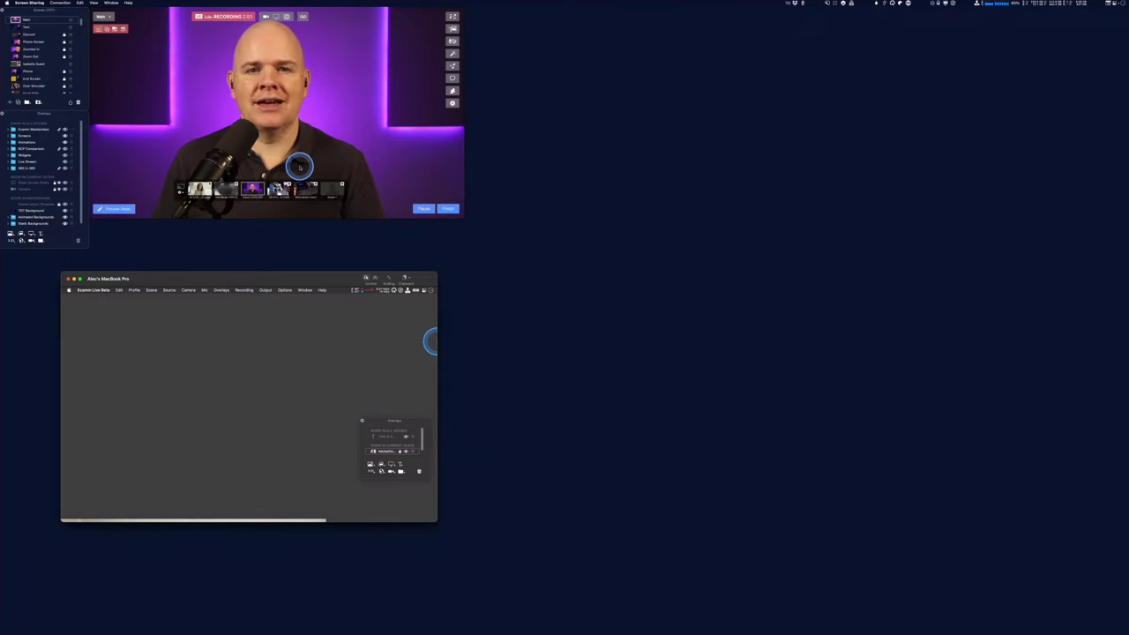
{"action": "mouse_move", "coordinate": [296, 160]}
{"action": "left_mouse_down"}
{"action": "mouse_move", "coordinate": [327, 147]}
{"action": "mouse_move", "coordinate": [301, 142]}
{"action": "left_mouse_up"}
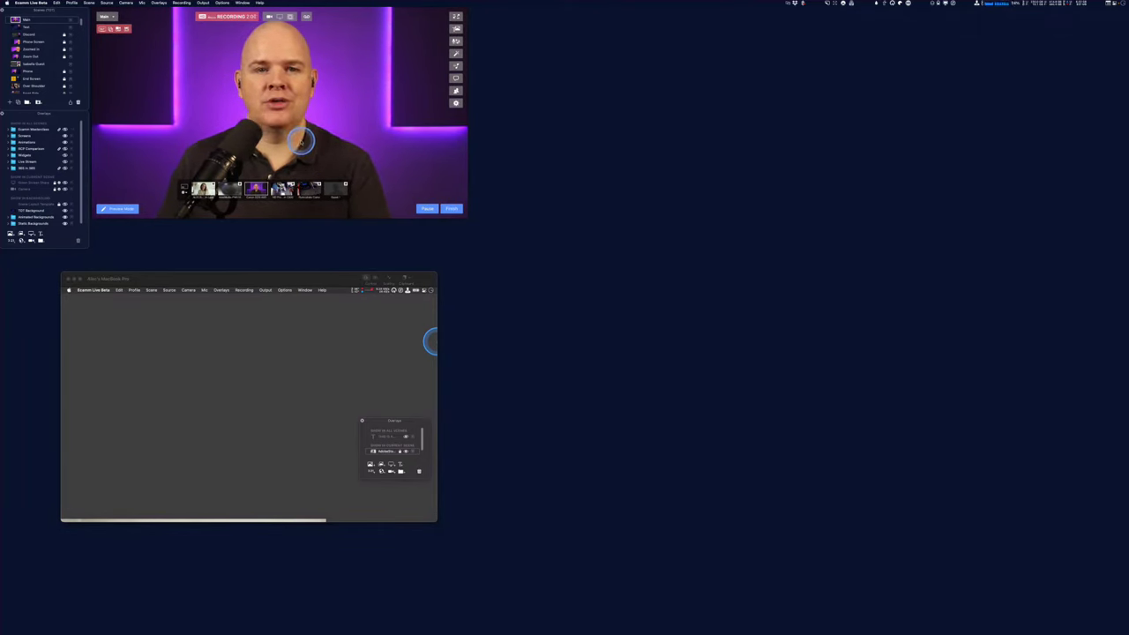
{"action": "left_click_drag", "start_coordinate": [177, 281], "coordinate": [199, 290]}
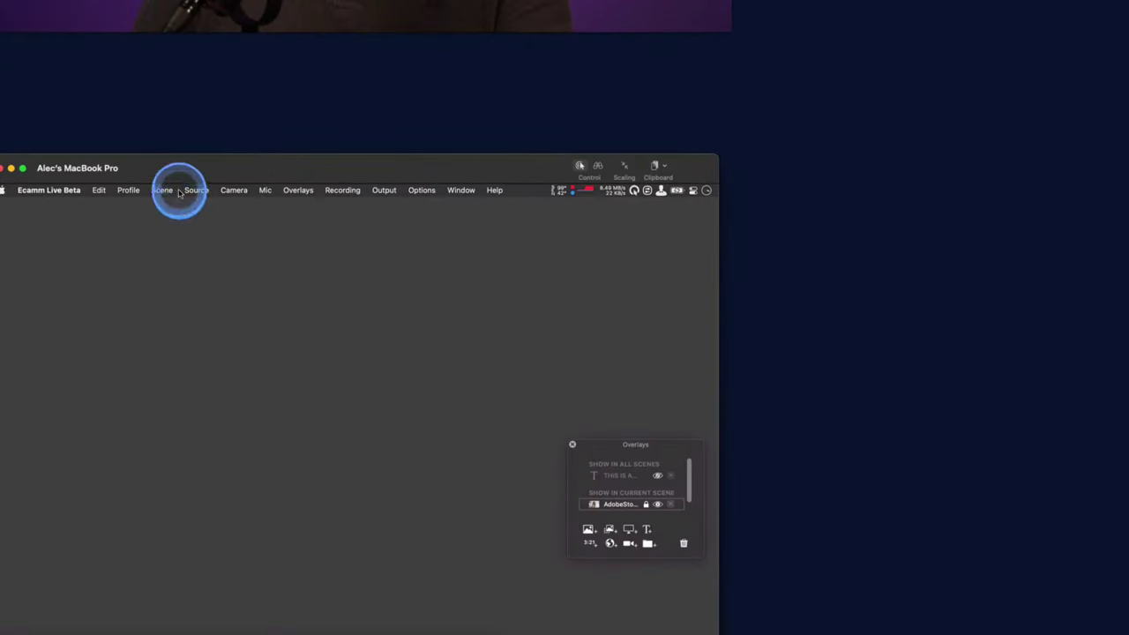
{"action": "left_click_drag", "start_coordinate": [200, 166], "coordinate": [283, 109]}
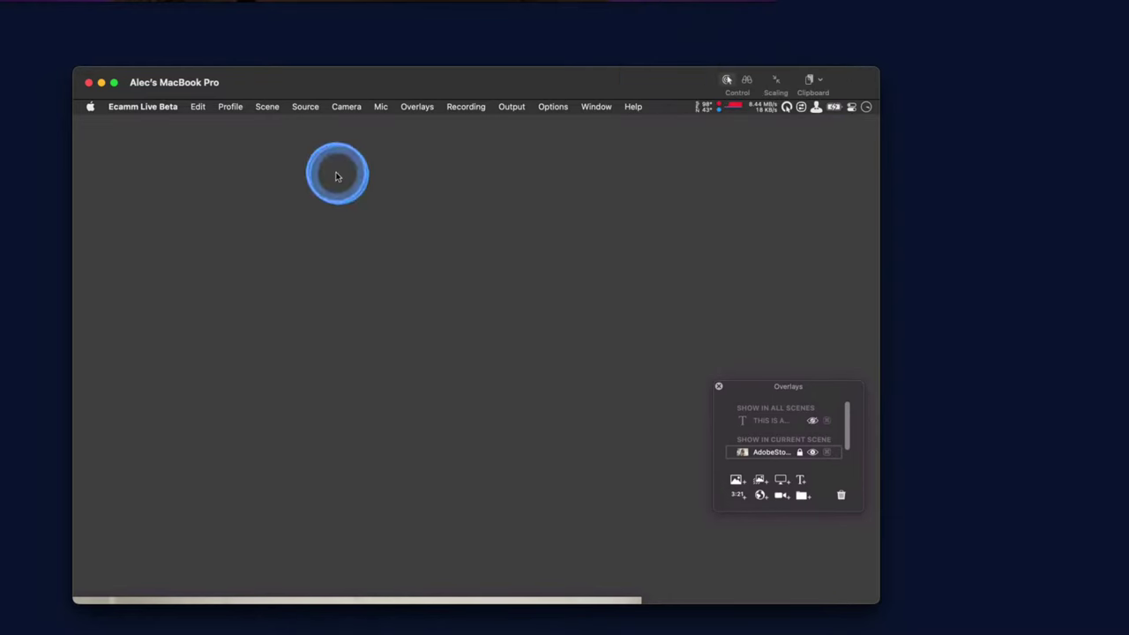
Browse the remote Ecamm profile, source, overlay and microphone menus, then drag its camera preview to centre
{"action": "left_click", "coordinate": [230, 107]}
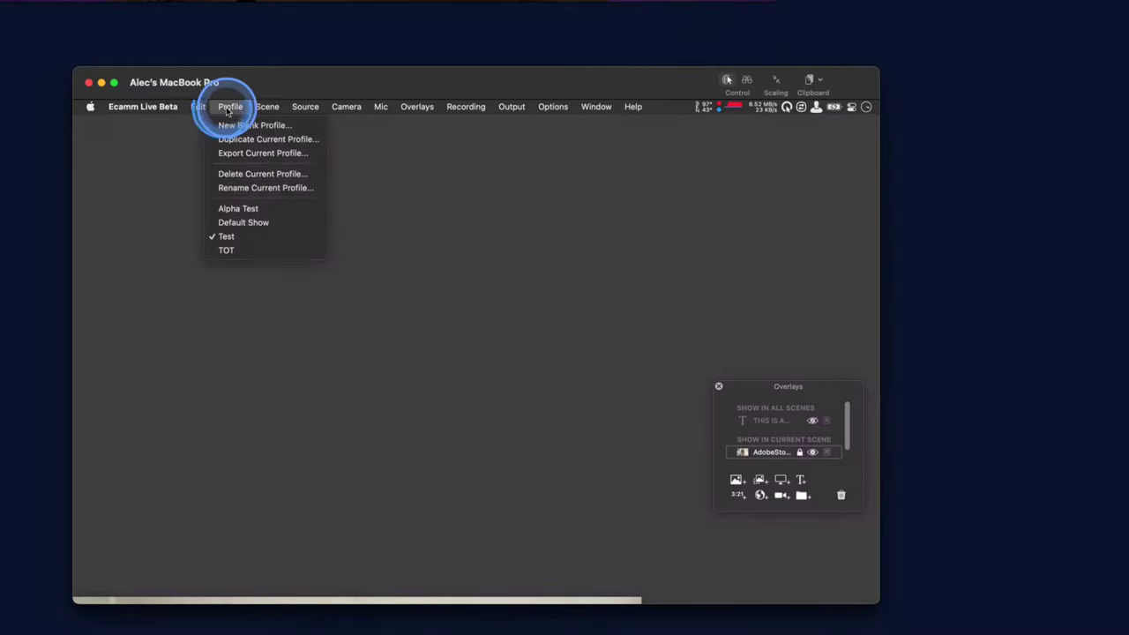
{"action": "left_click", "coordinate": [230, 107]}
{"action": "left_click", "coordinate": [302, 107]}
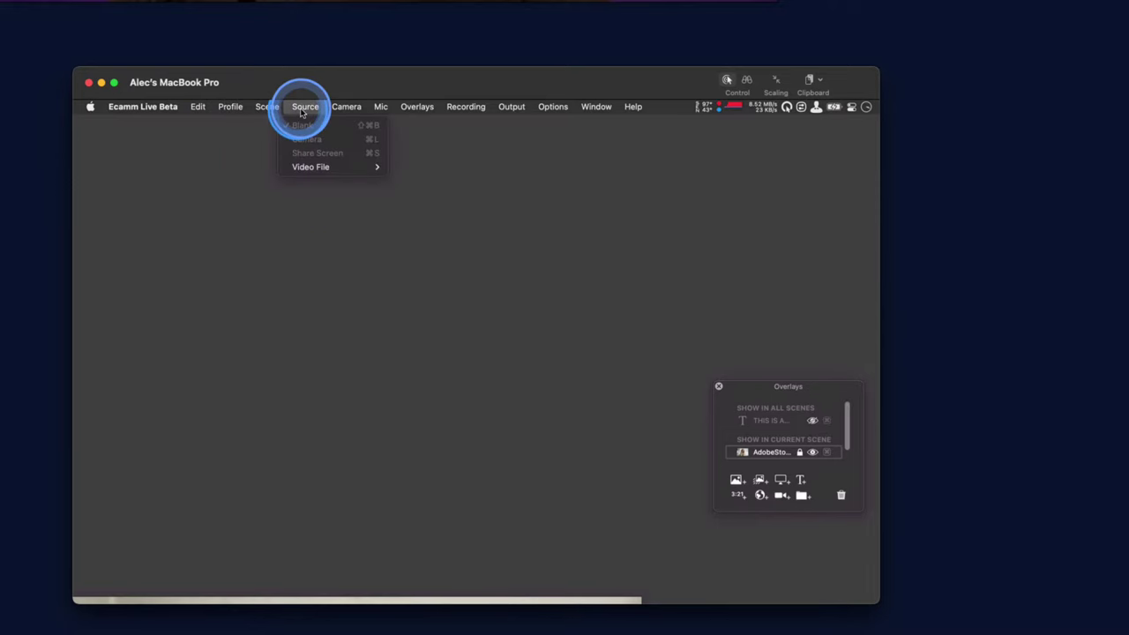
{"action": "left_click", "coordinate": [345, 107]}
{"action": "left_click", "coordinate": [416, 107]}
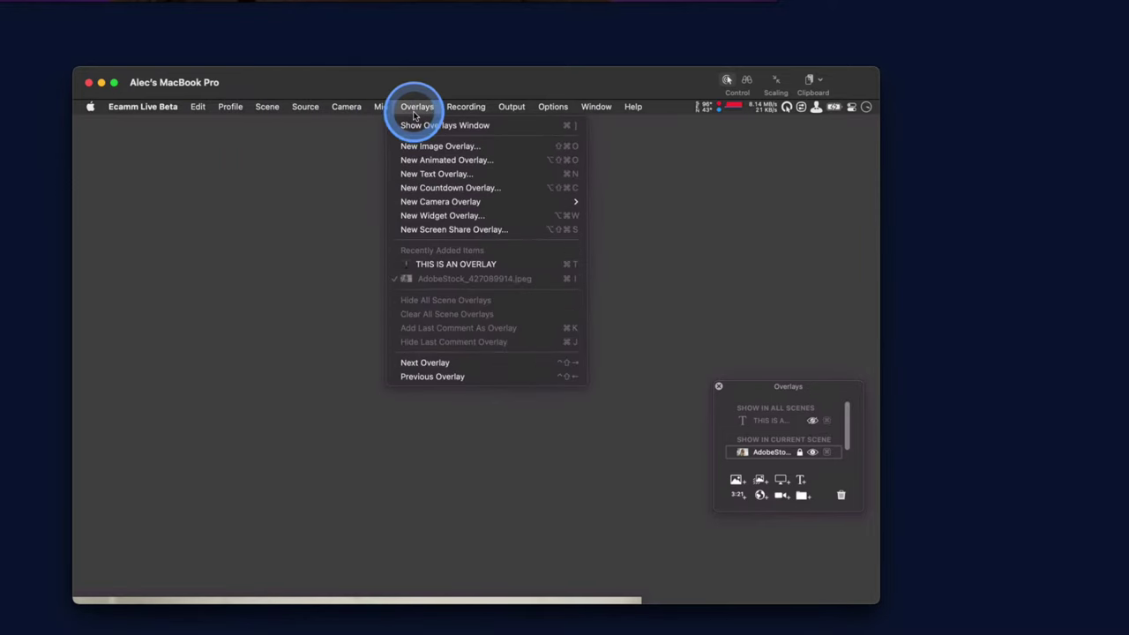
{"action": "left_click", "coordinate": [381, 107]}
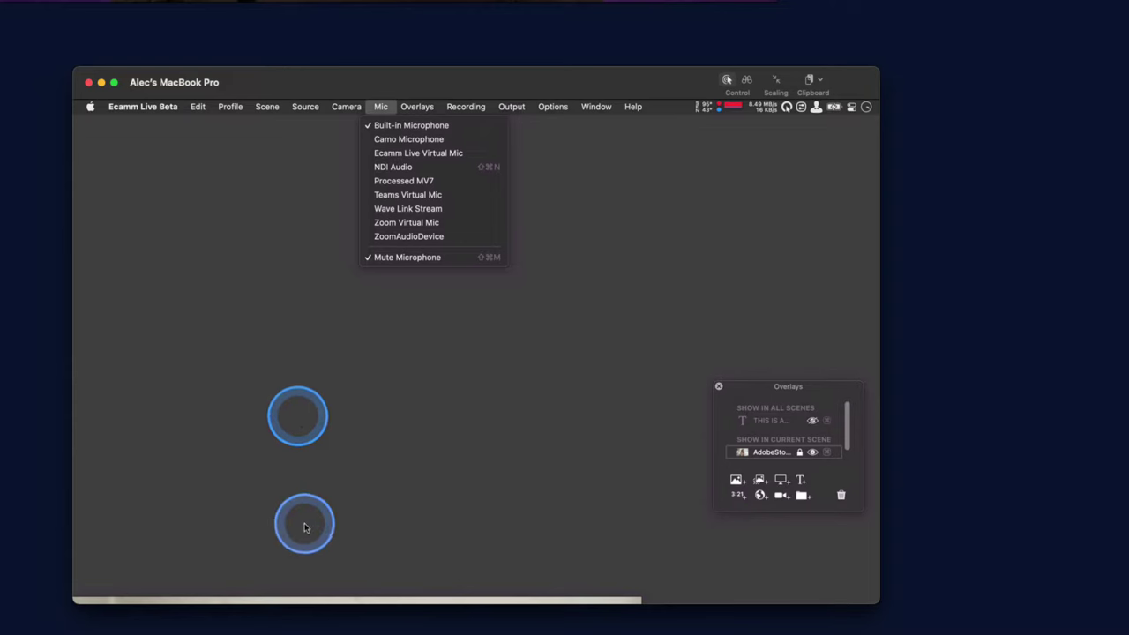
{"action": "left_click", "coordinate": [322, 582]}
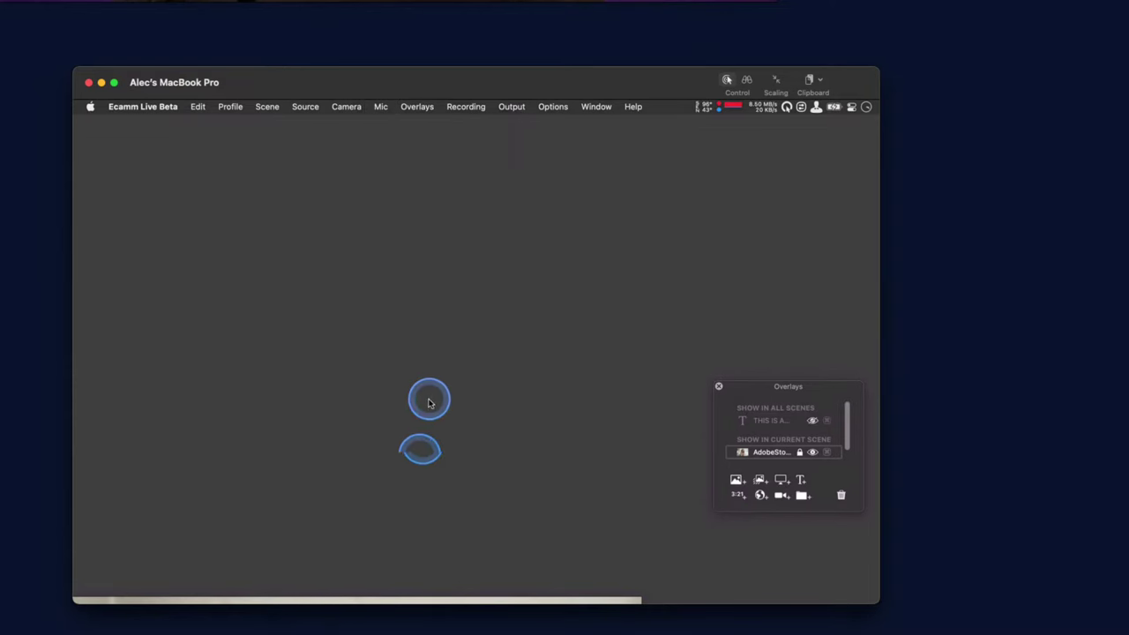
{"action": "left_click_drag", "start_coordinate": [369, 597], "coordinate": [415, 176]}
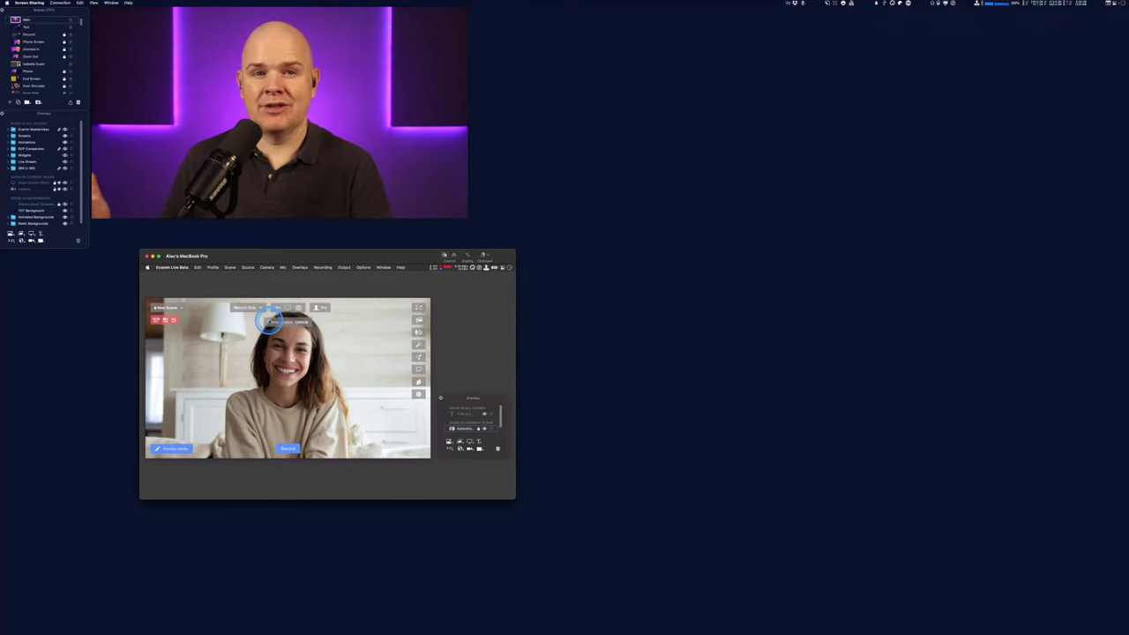
Switch to the screen-share scene with camera overlay, start recording, and move the camera inset right
{"action": "left_click_drag", "start_coordinate": [322, 252], "coordinate": [275, 259]}
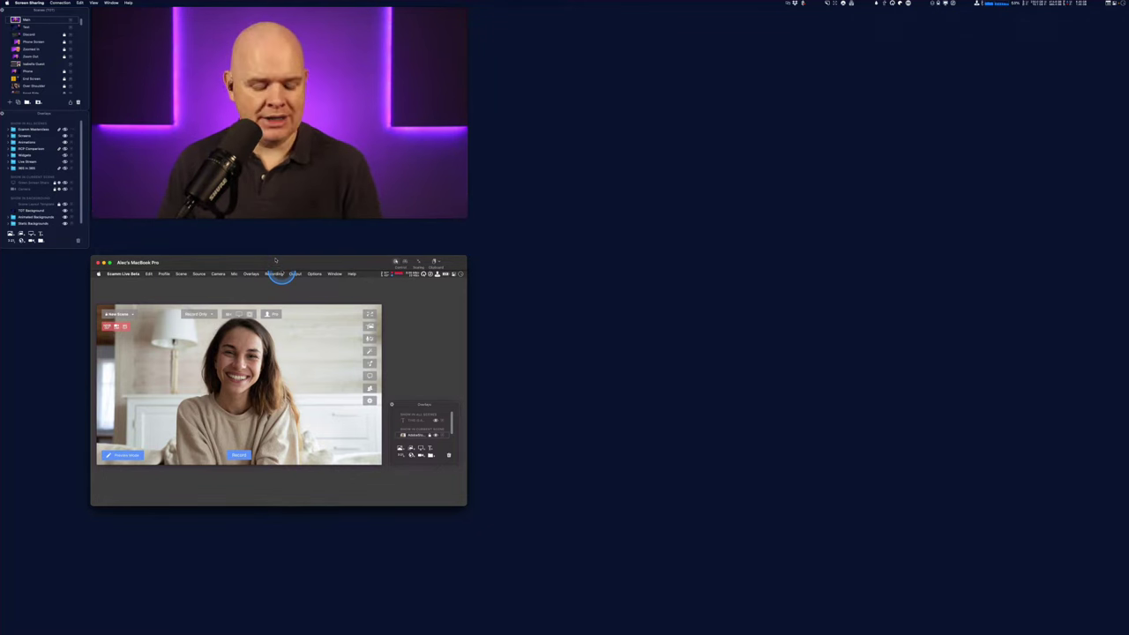
{"action": "key", "text": "super+Right"}
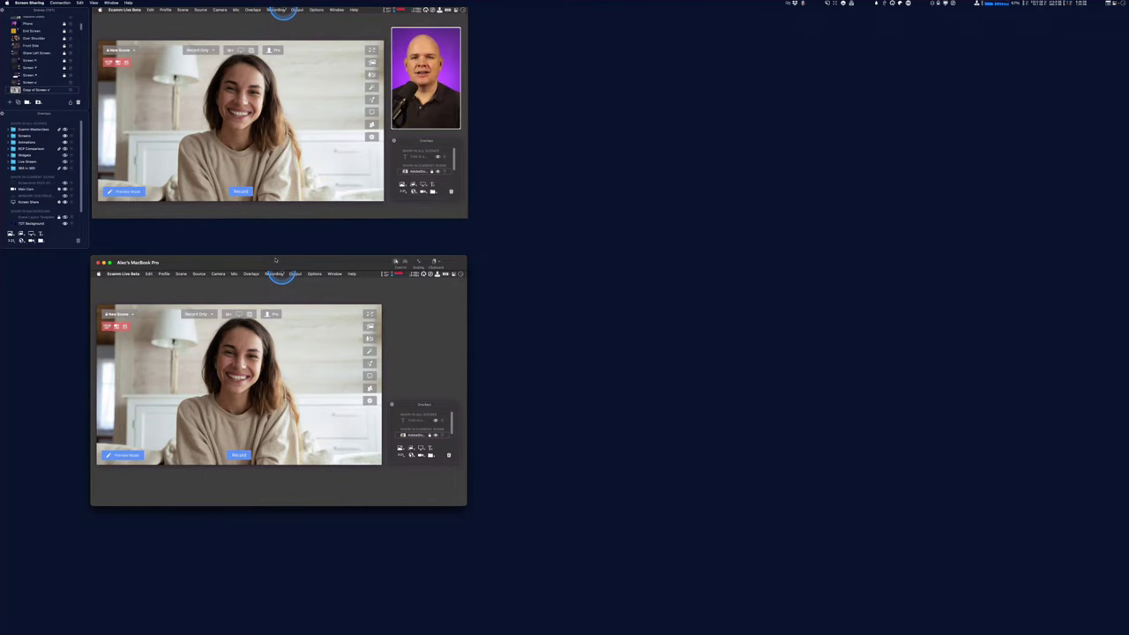
{"action": "key", "text": "super+r"}
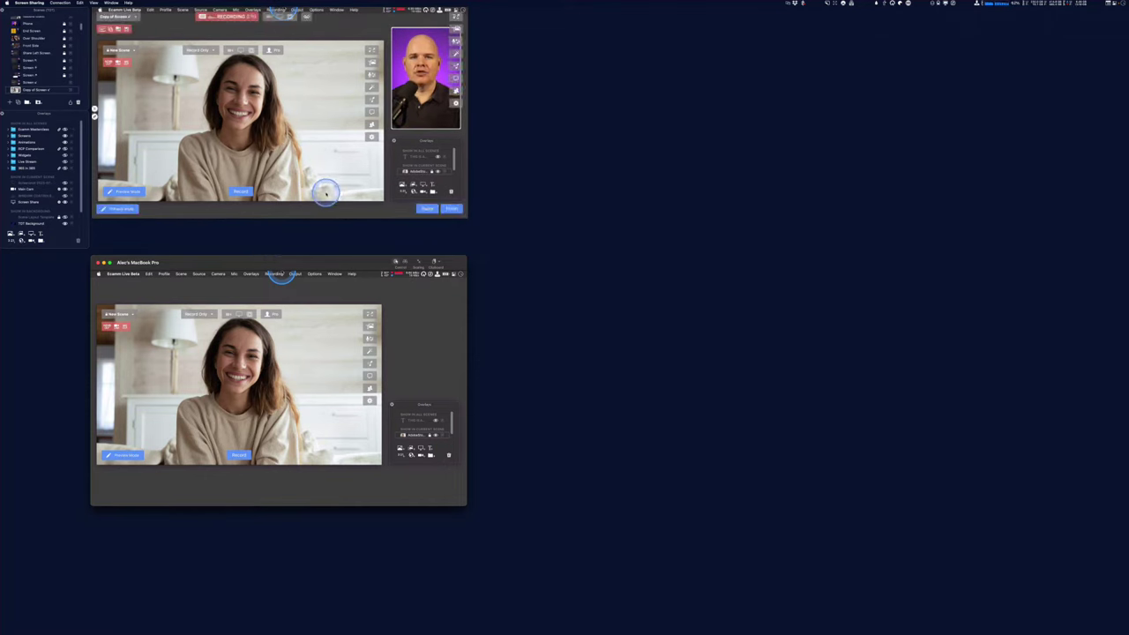
{"action": "key", "text": "super+r"}
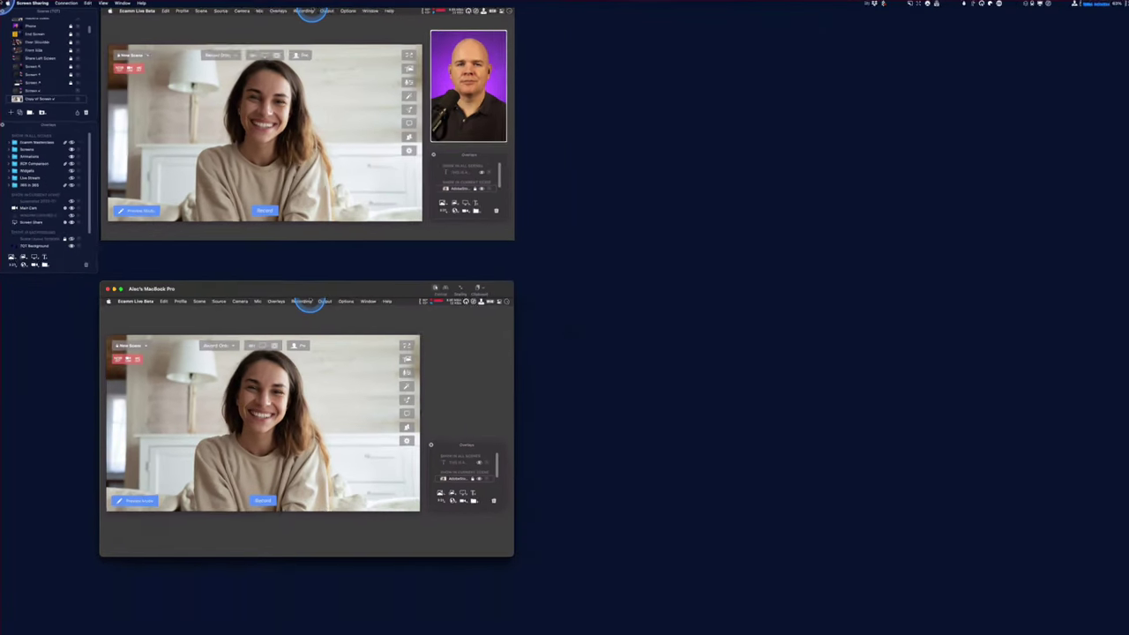
{"action": "key", "text": "super+r"}
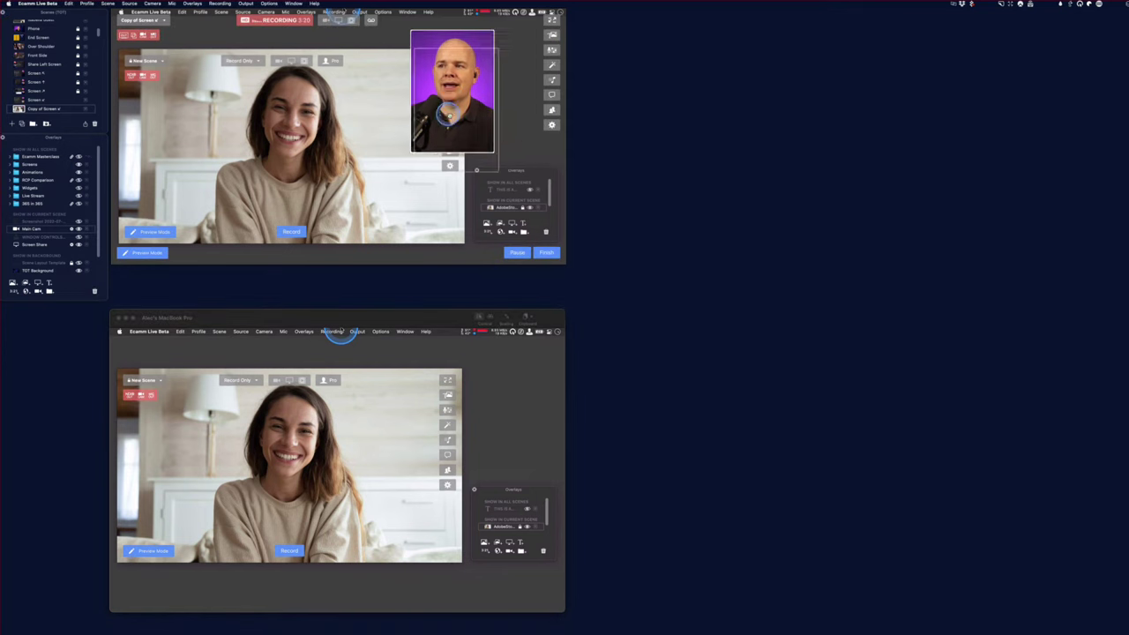
{"action": "left_click_drag", "start_coordinate": [450, 112], "coordinate": [509, 99]}
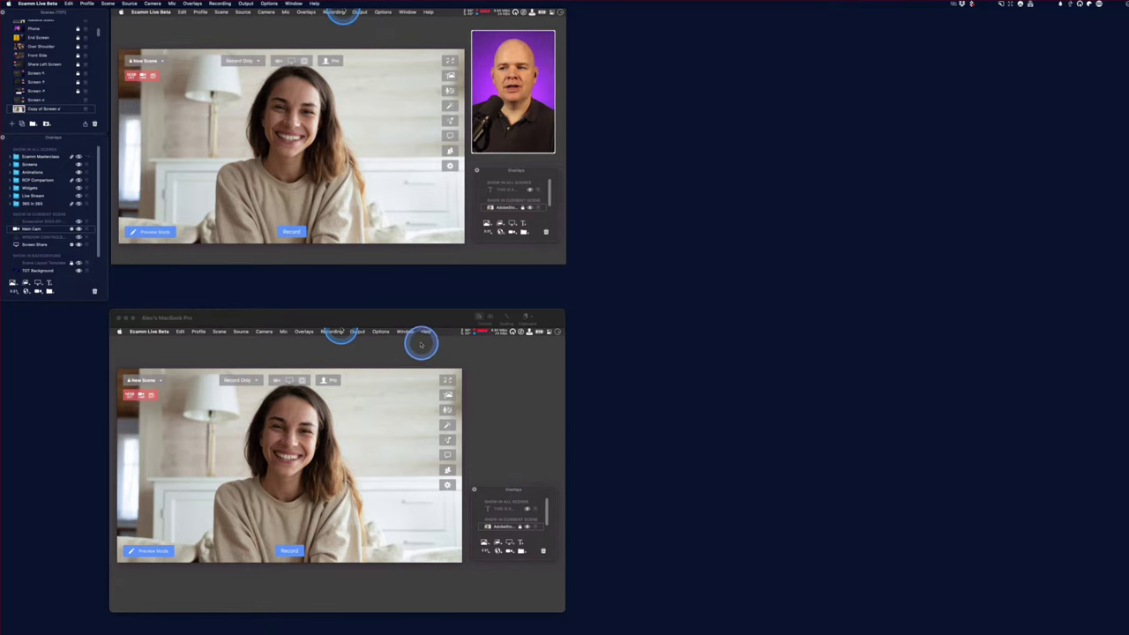
{"action": "left_click", "coordinate": [391, 316]}
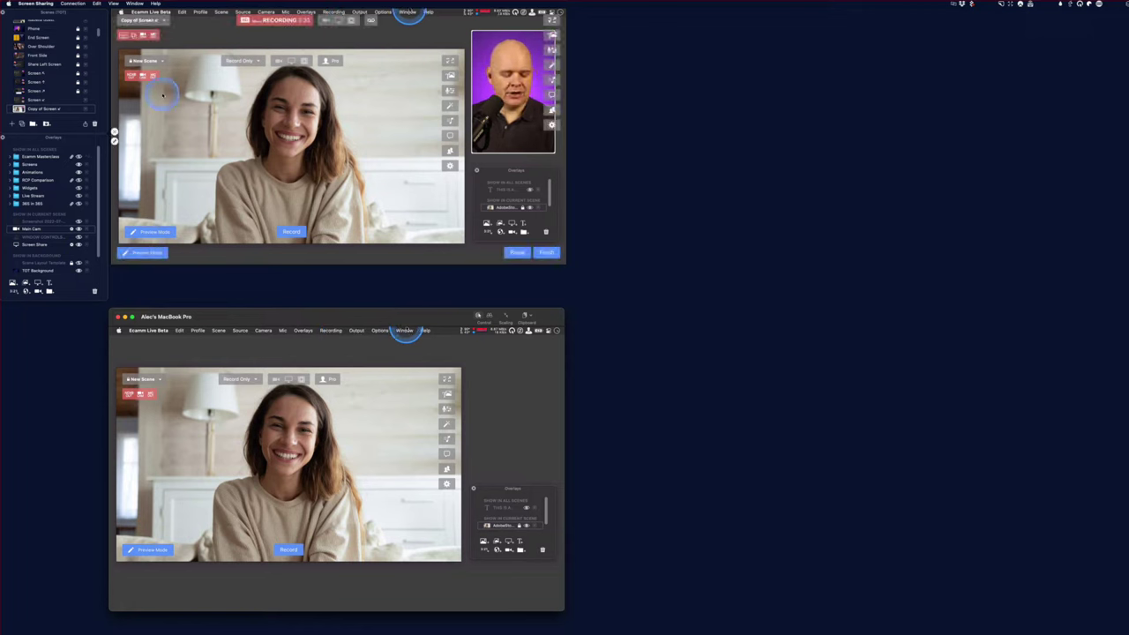
Return to the Text scene and add a Screen Share overlay capturing the Screen Sharing window
{"action": "key", "text": "super+1"}
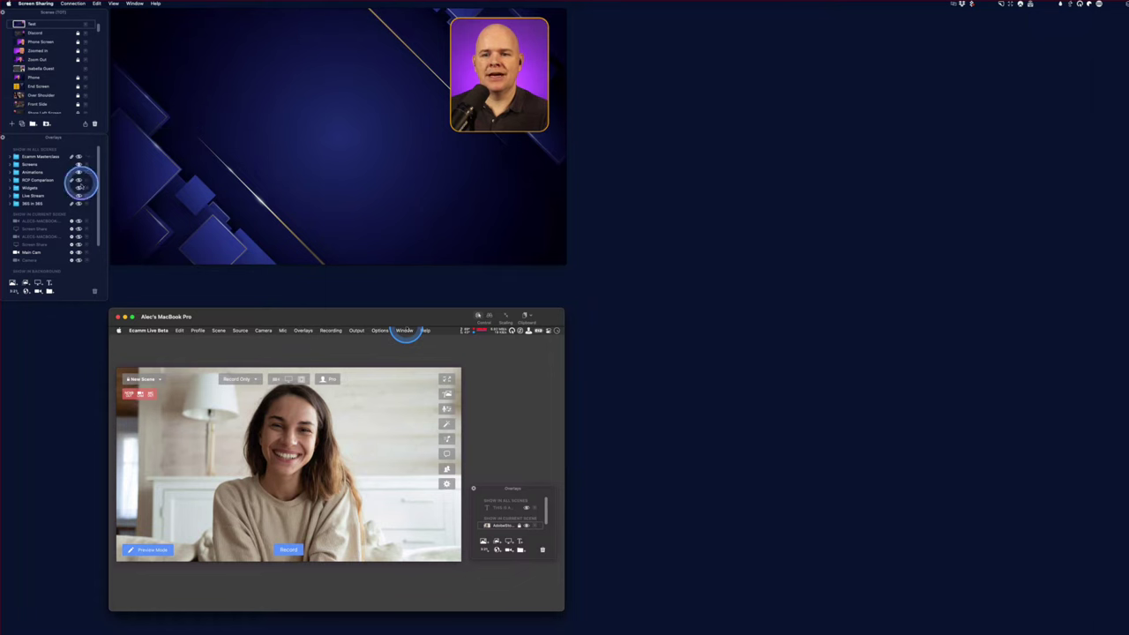
{"action": "left_click", "coordinate": [37, 282]}
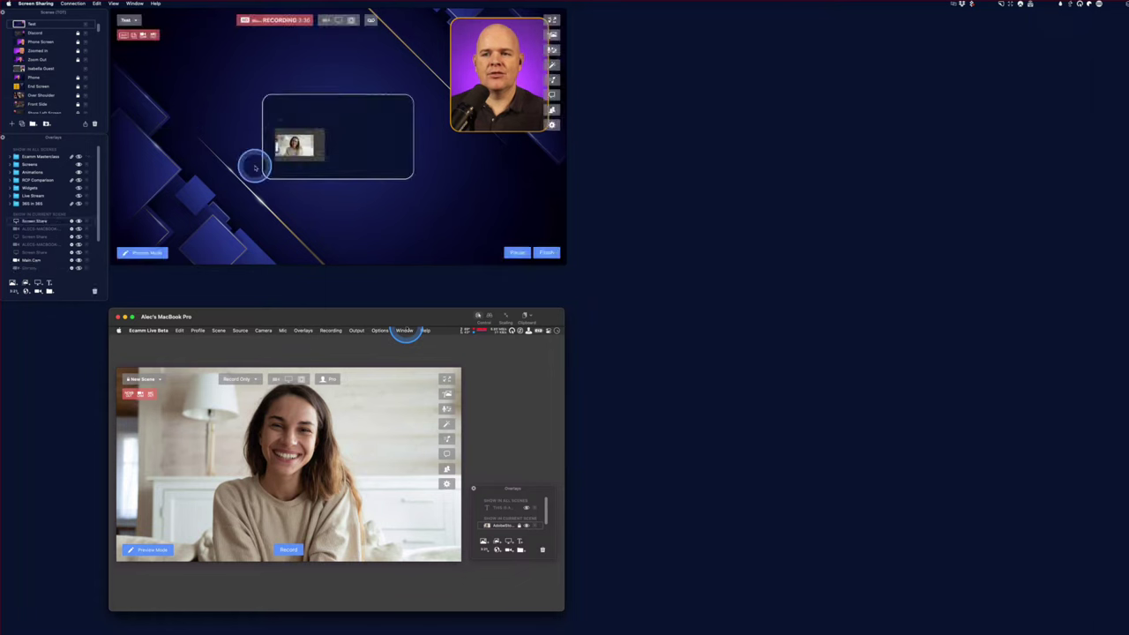
{"action": "left_click", "coordinate": [263, 138]}
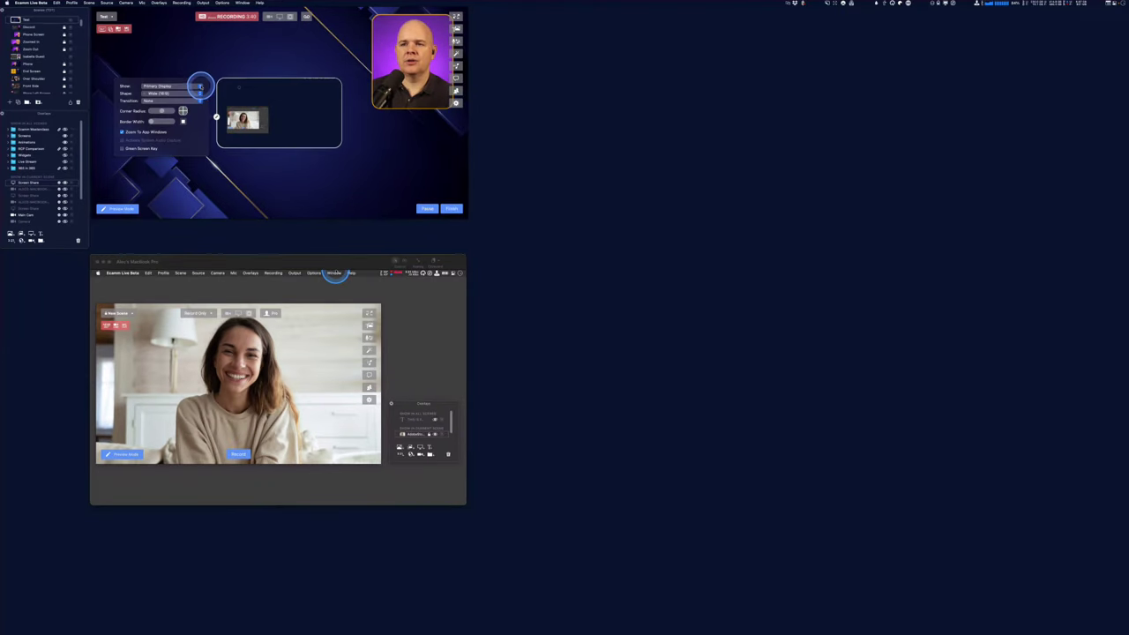
{"action": "left_click", "coordinate": [243, 101]}
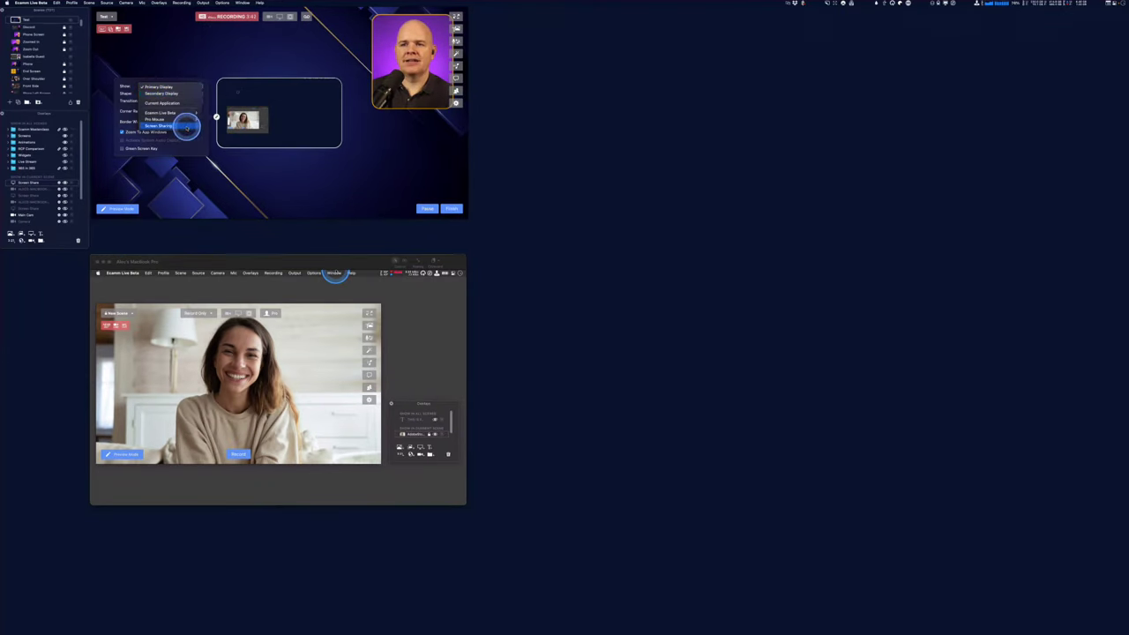
{"action": "left_click", "coordinate": [185, 126]}
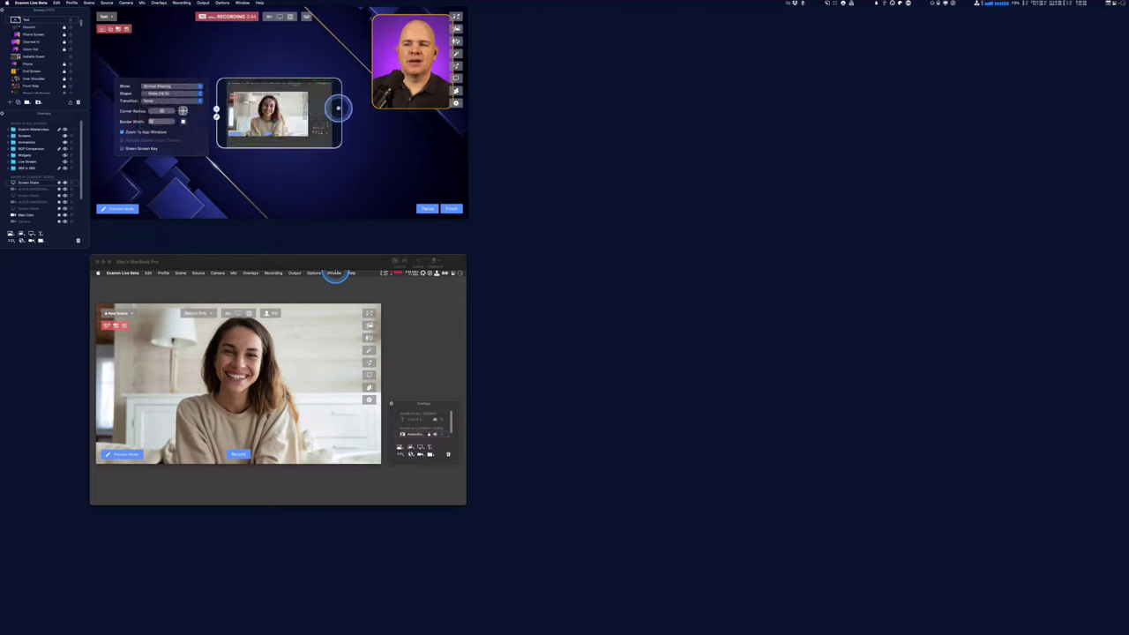
Resize and drag the overlay frame so it fills the canvas's upper-left area
{"action": "left_click_drag", "start_coordinate": [338, 108], "coordinate": [331, 106]}
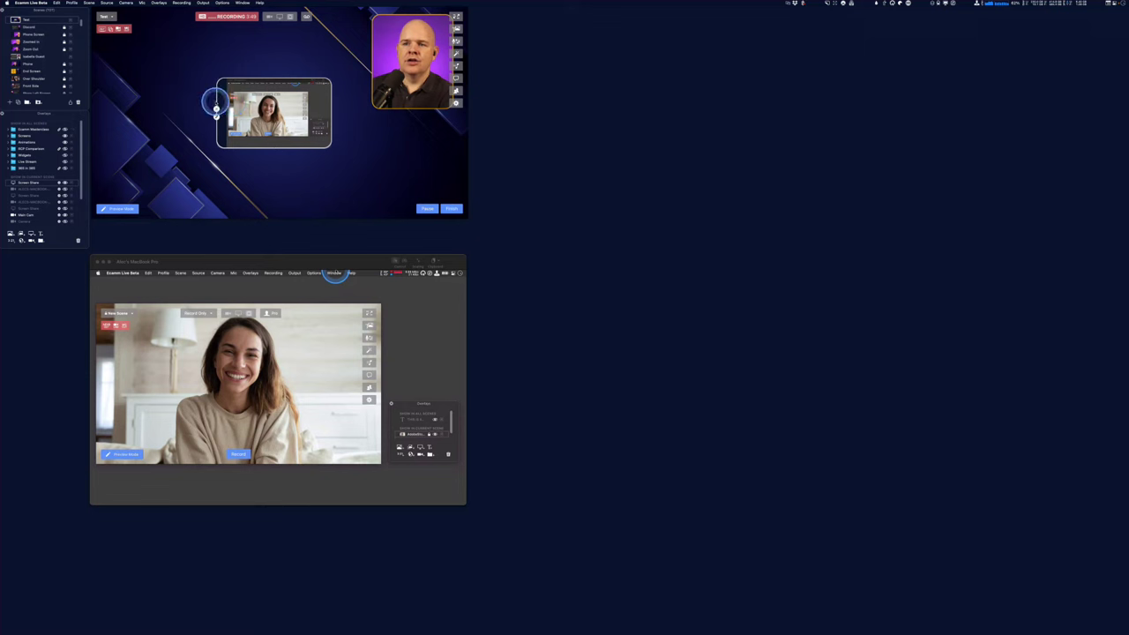
{"action": "left_click_drag", "start_coordinate": [216, 106], "coordinate": [227, 106]}
{"action": "left_click_drag", "start_coordinate": [233, 146], "coordinate": [131, 211]}
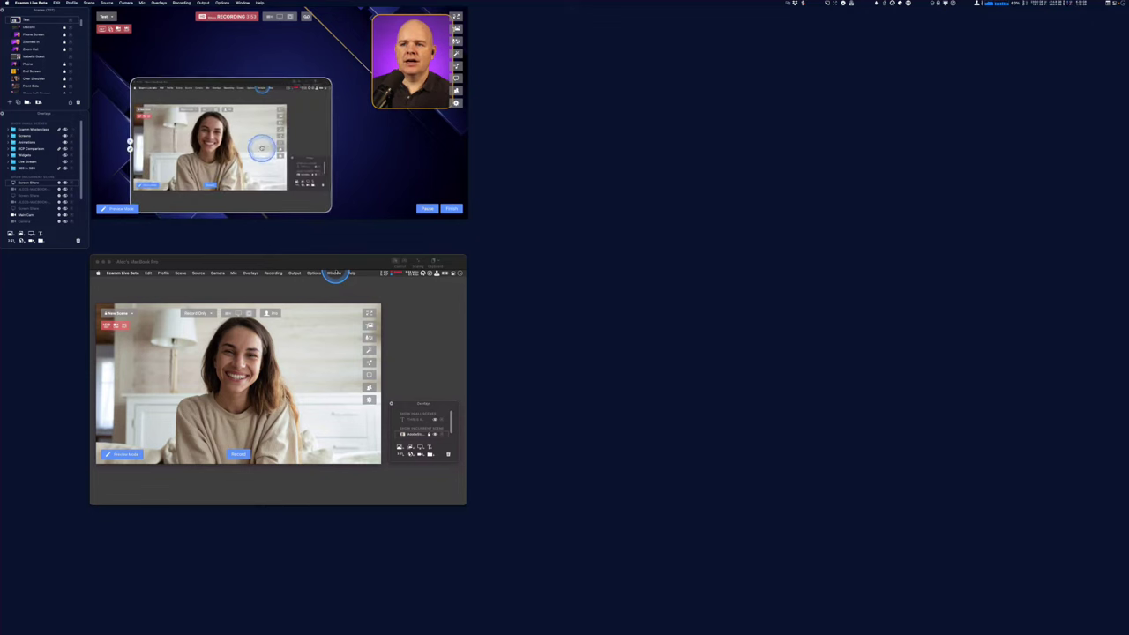
{"action": "left_click_drag", "start_coordinate": [262, 144], "coordinate": [228, 84]}
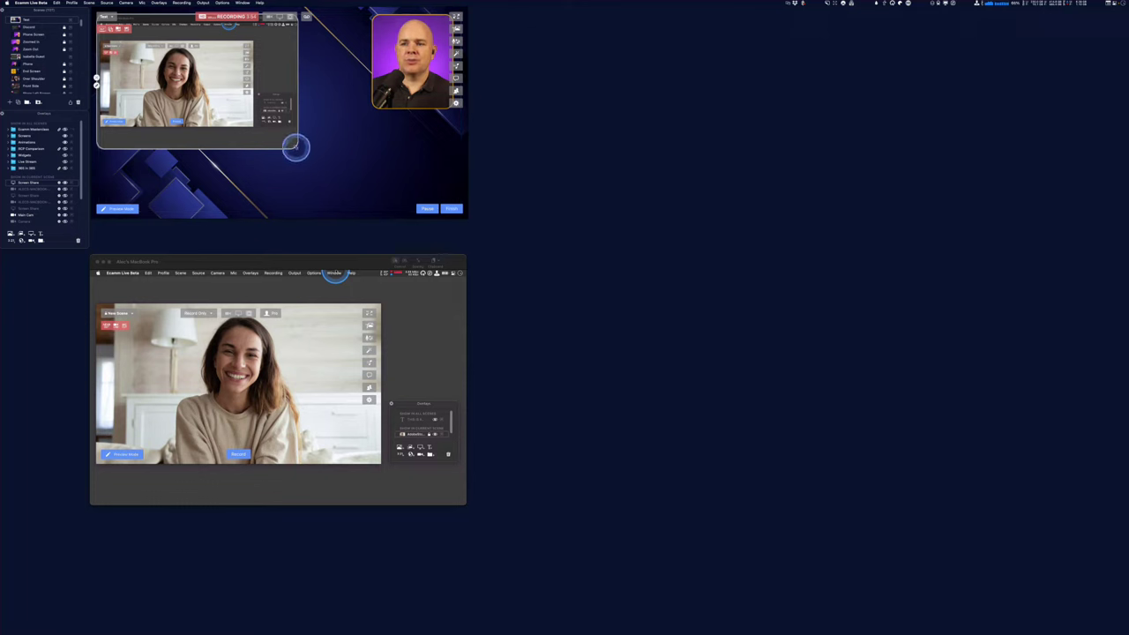
{"action": "left_click_drag", "start_coordinate": [296, 145], "coordinate": [380, 209]}
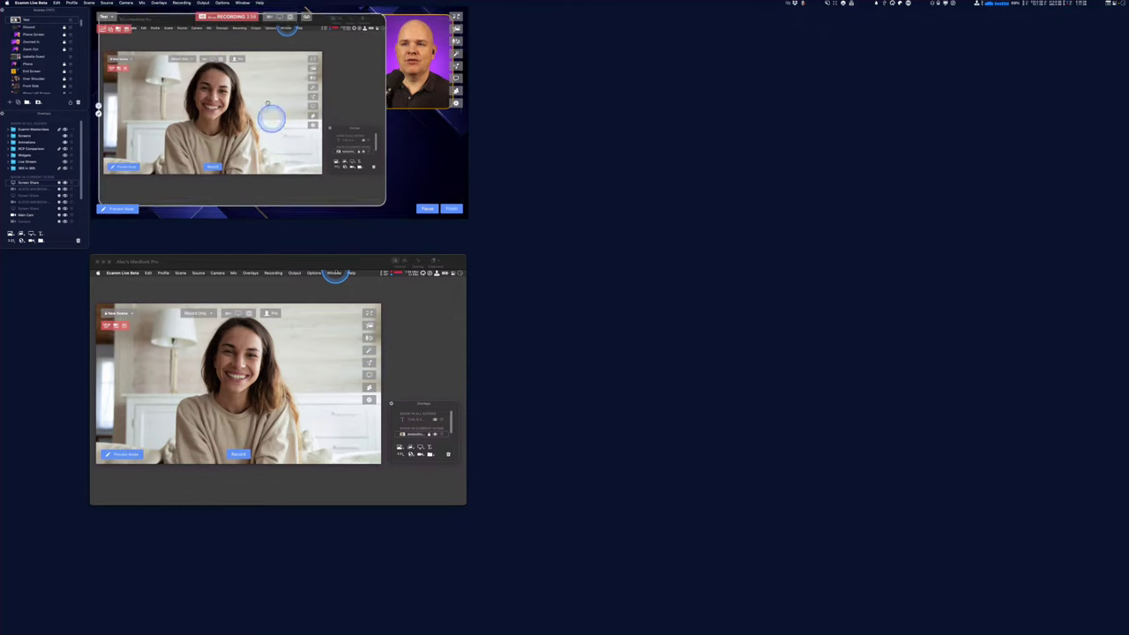
{"action": "left_click_drag", "start_coordinate": [384, 204], "coordinate": [390, 209]}
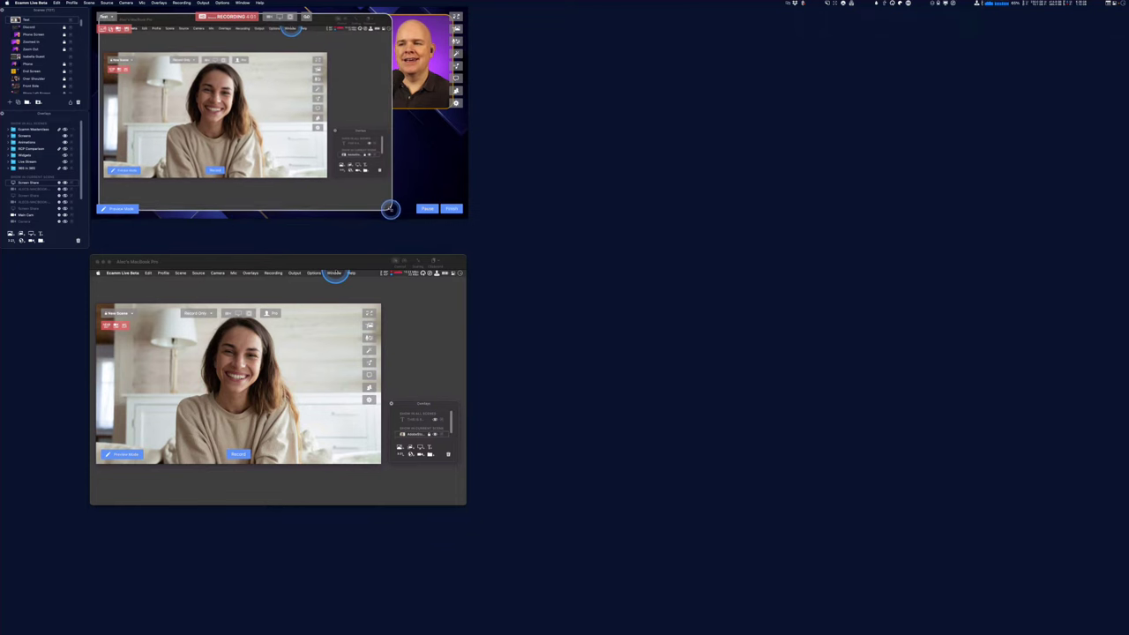
Bring the second Mac's window to the front and nudge it slightly left
{"action": "left_click", "coordinate": [279, 256]}
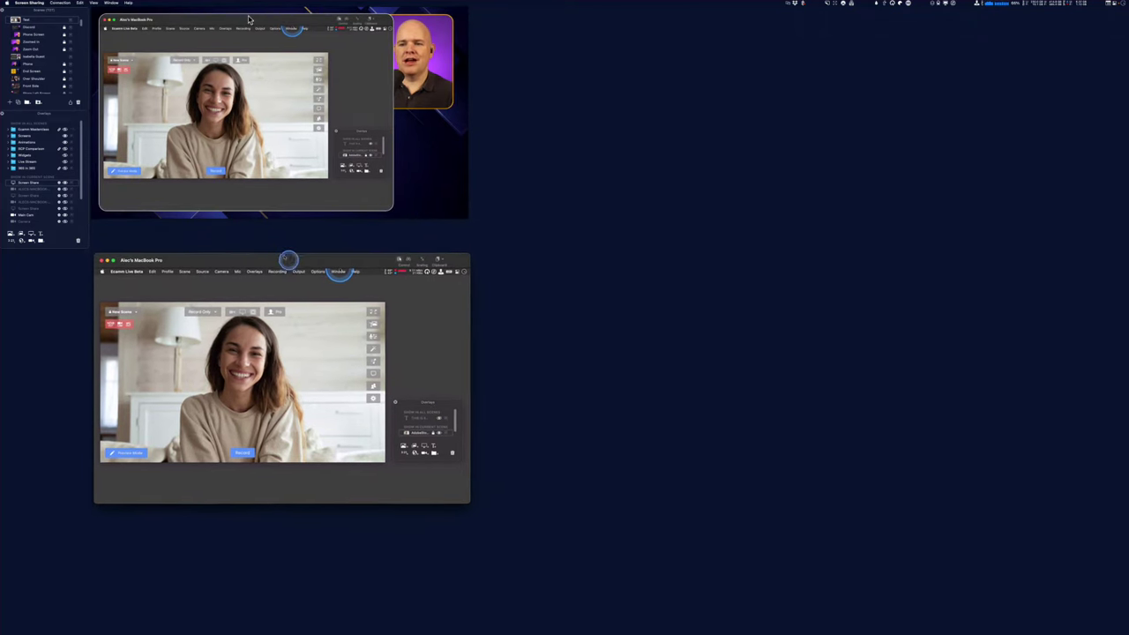
{"action": "left_click_drag", "start_coordinate": [281, 255], "coordinate": [273, 256]}
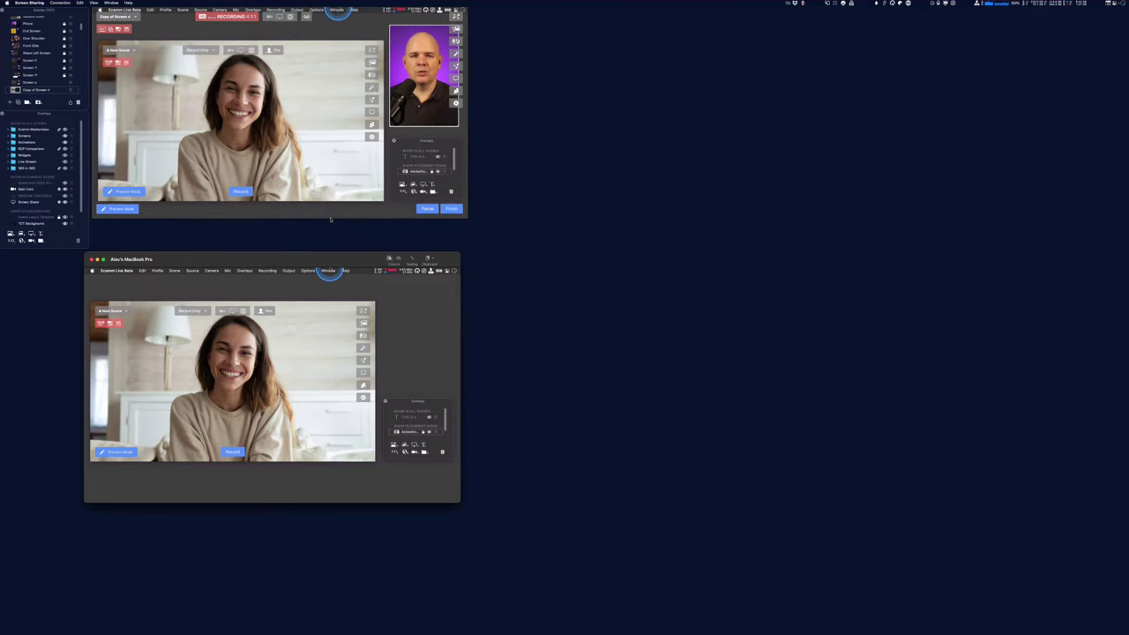
{"action": "left_click", "coordinate": [328, 218]}
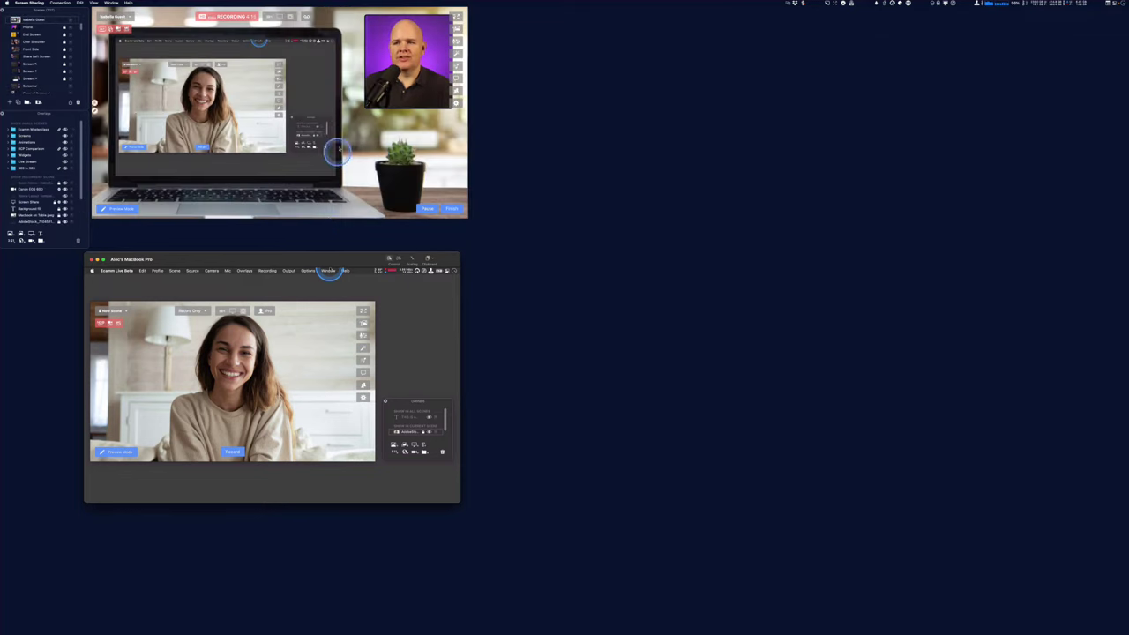
{"action": "left_click", "coordinate": [313, 152]}
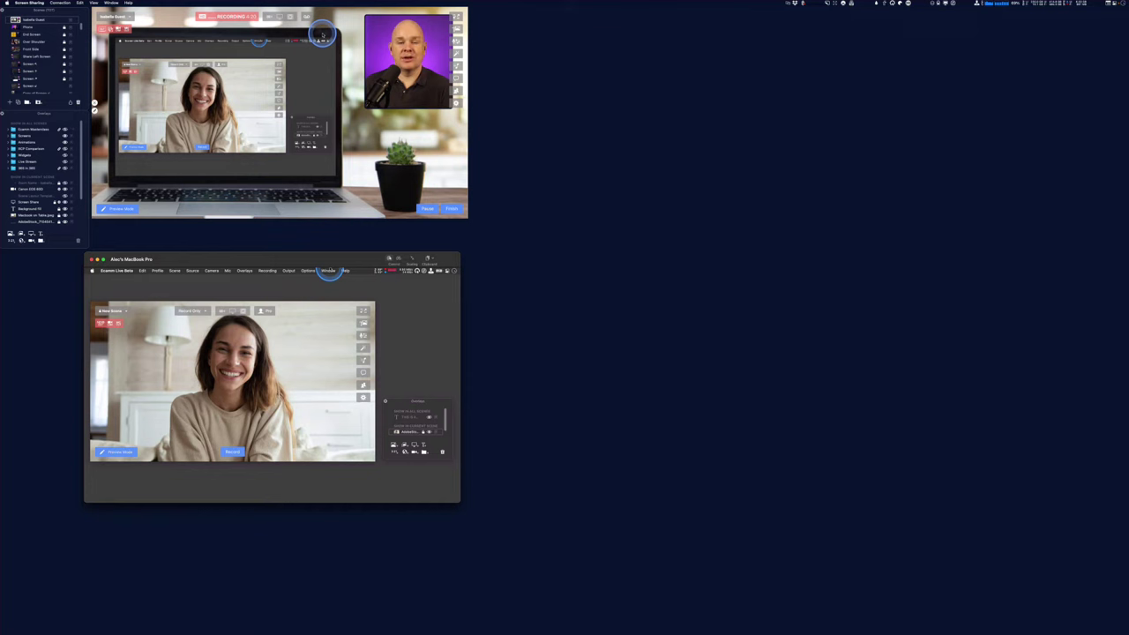
Unlock the guest scene's Screen Share overlay and adjust it to show the second Mac's menus live
{"action": "left_click", "coordinate": [303, 56]}
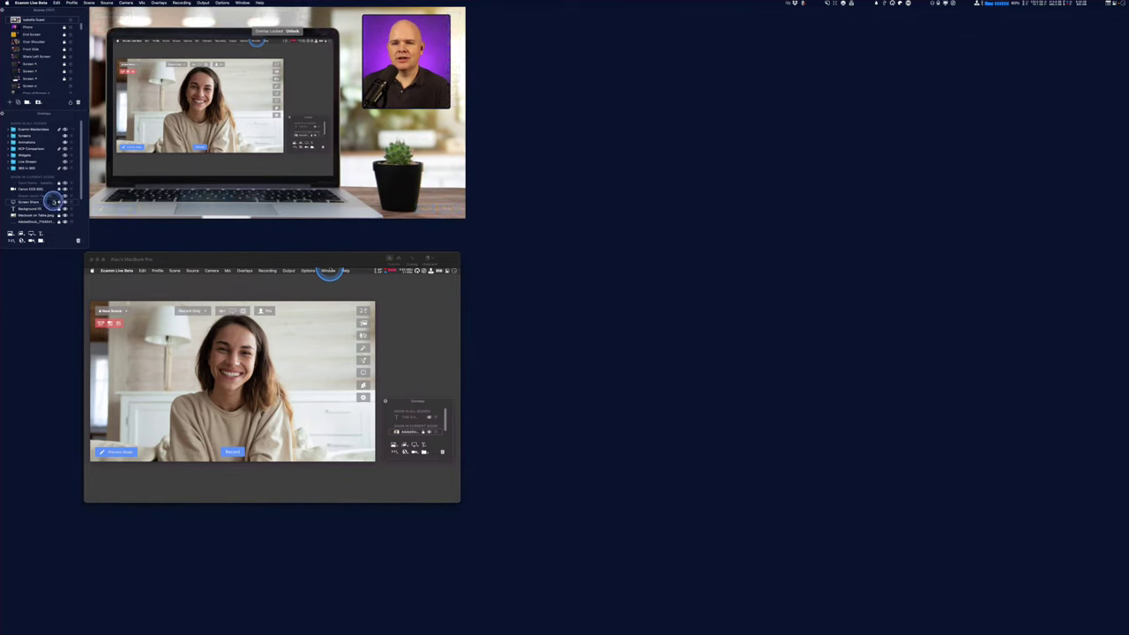
{"action": "left_click", "coordinate": [56, 202]}
{"action": "mouse_move", "coordinate": [255, 91]}
{"action": "left_mouse_down"}
{"action": "mouse_move", "coordinate": [259, 101]}
{"action": "mouse_move", "coordinate": [234, 105]}
{"action": "mouse_move", "coordinate": [312, 101]}
{"action": "mouse_move", "coordinate": [256, 88]}
{"action": "left_mouse_up"}
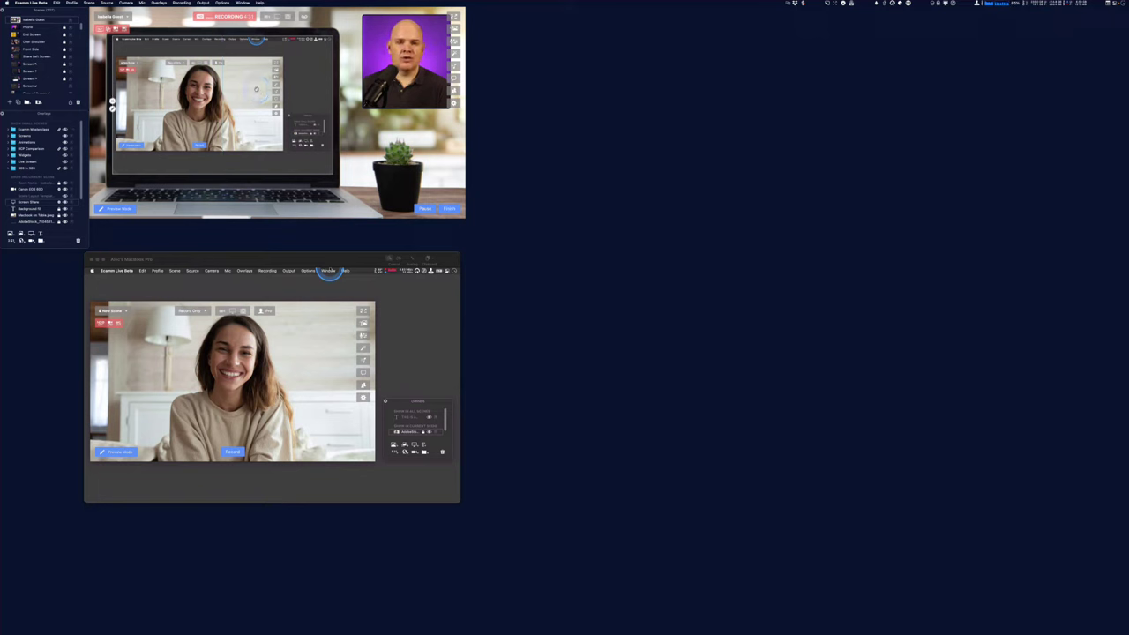
{"action": "left_click", "coordinate": [256, 89]}
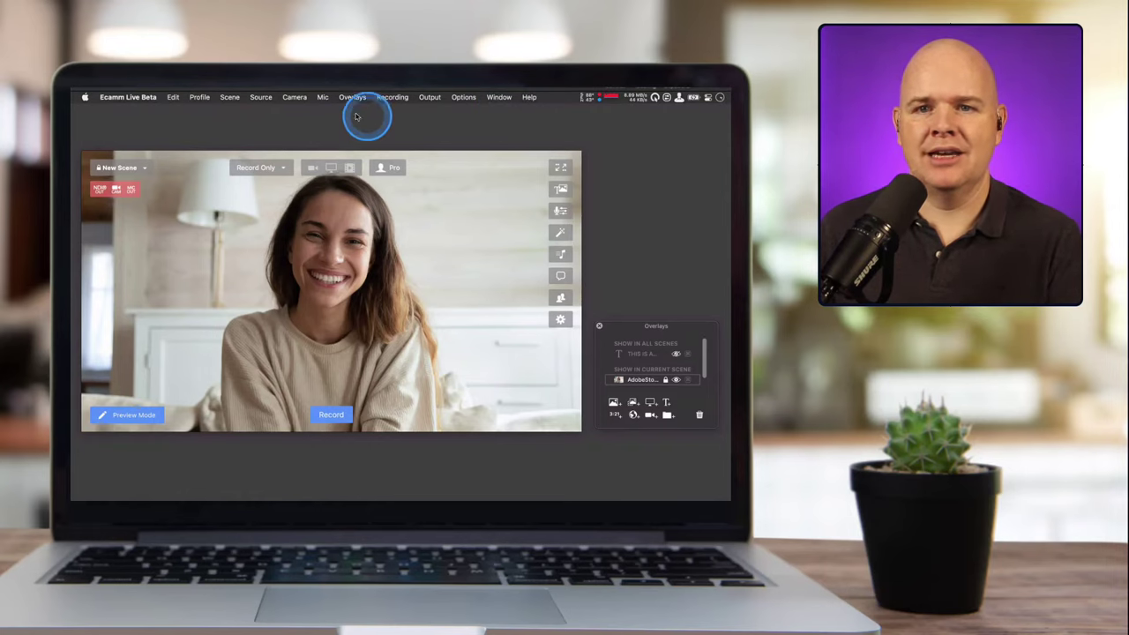
{"action": "left_click", "coordinate": [324, 98]}
{"action": "left_click", "coordinate": [294, 97]}
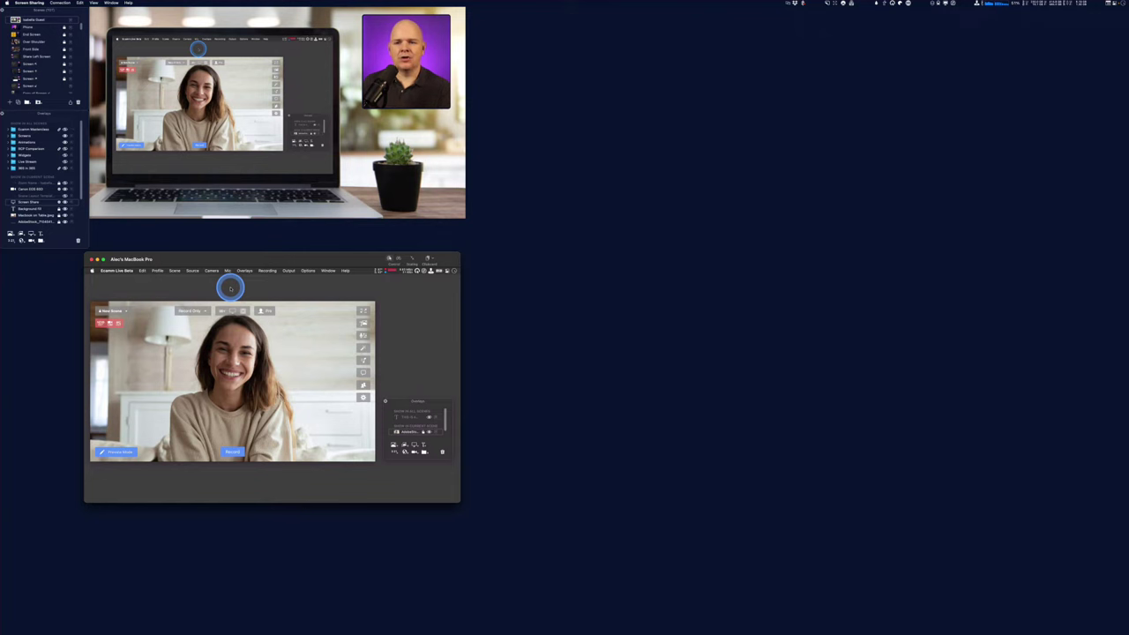
{"action": "mouse_move", "coordinate": [231, 260]}
{"action": "left_mouse_down"}
{"action": "mouse_move", "coordinate": [261, 251]}
{"action": "mouse_move", "coordinate": [238, 256]}
{"action": "left_mouse_up"}
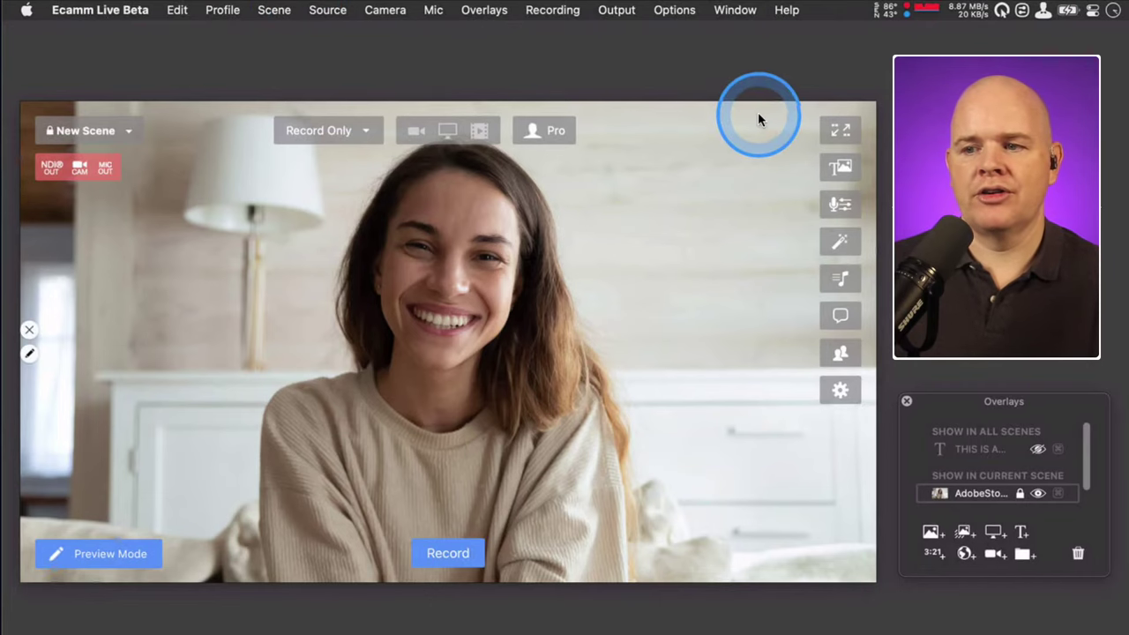
Move the Ecamm preview aside and launch NDI Scan Converter by searching 'ndi' in Spotlight
{"action": "left_click_drag", "start_coordinate": [758, 111], "coordinate": [744, 628]}
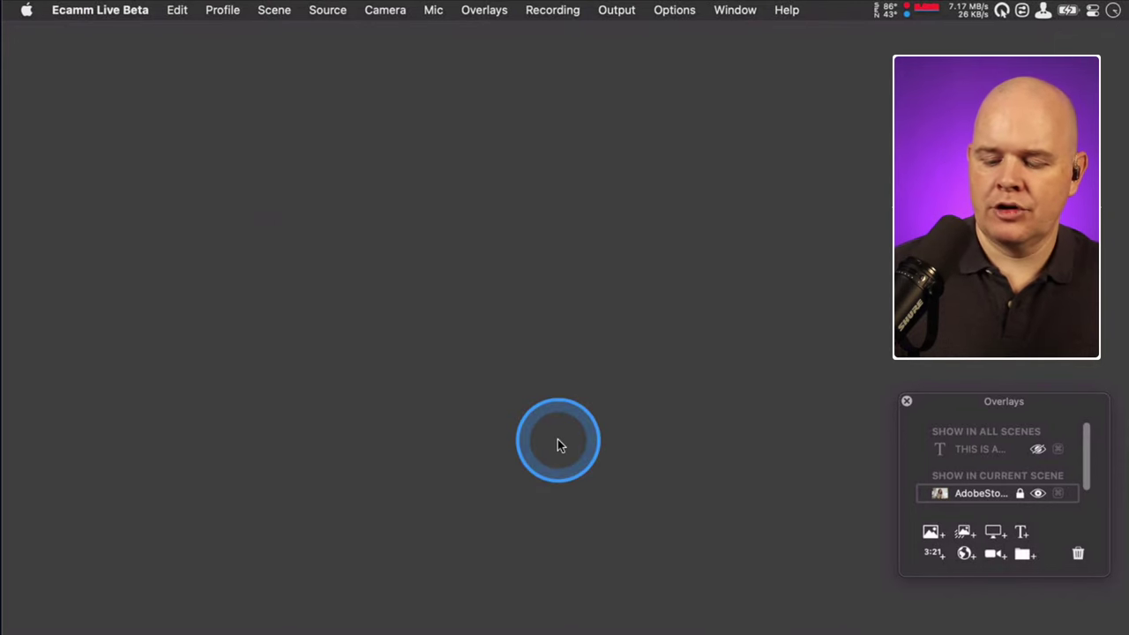
{"action": "key", "text": "super+space"}
{"action": "type", "text": "ndi"}
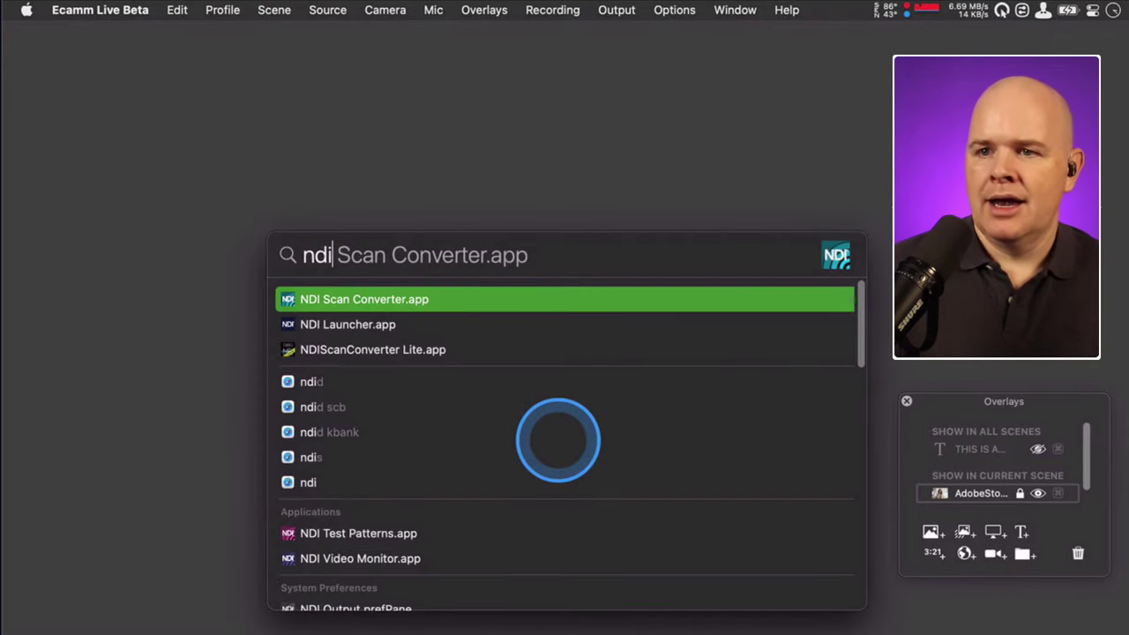
{"action": "key", "text": "Return"}
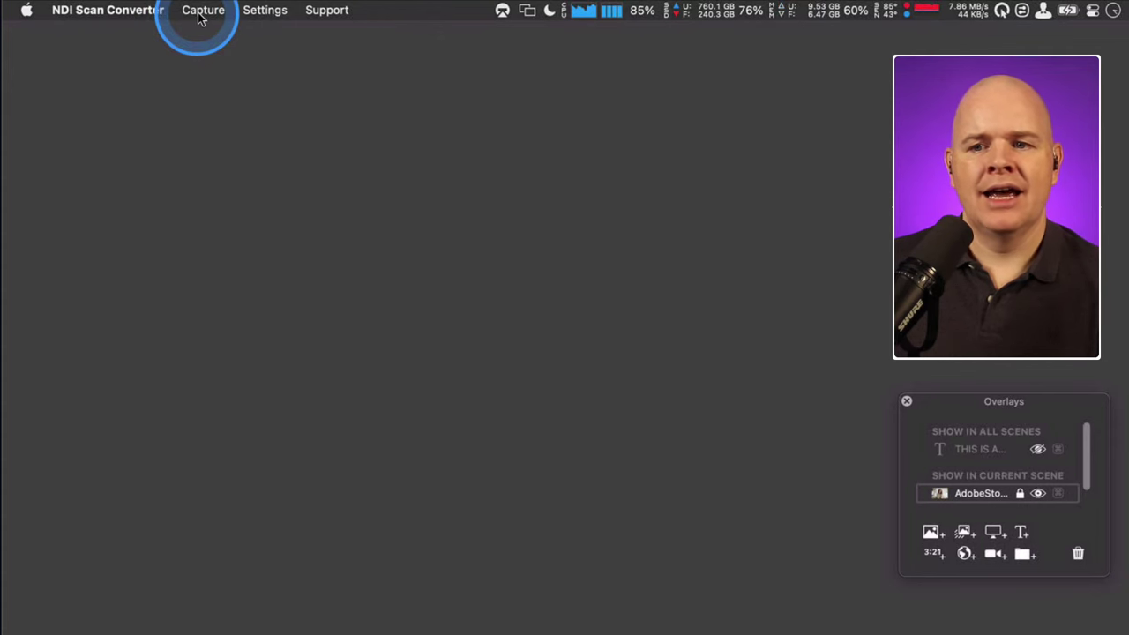
Review NDI Scan Converter's per-app Capture options, leaving capture on Desktop, and return to Ecamm
{"action": "left_click", "coordinate": [201, 14]}
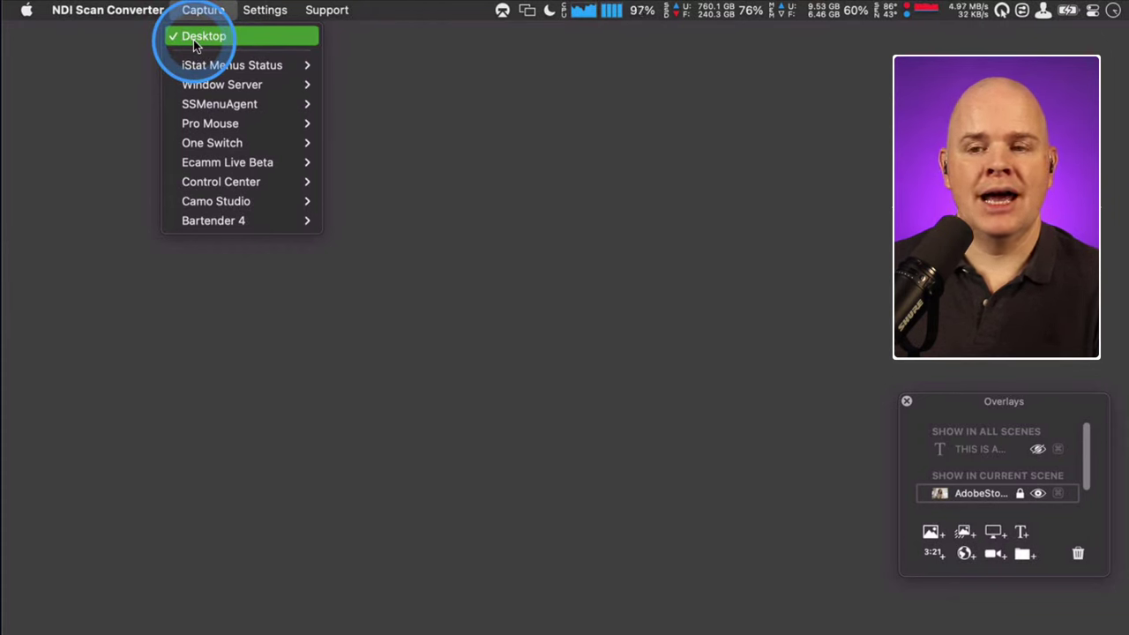
{"action": "mouse_move", "coordinate": [226, 71]}
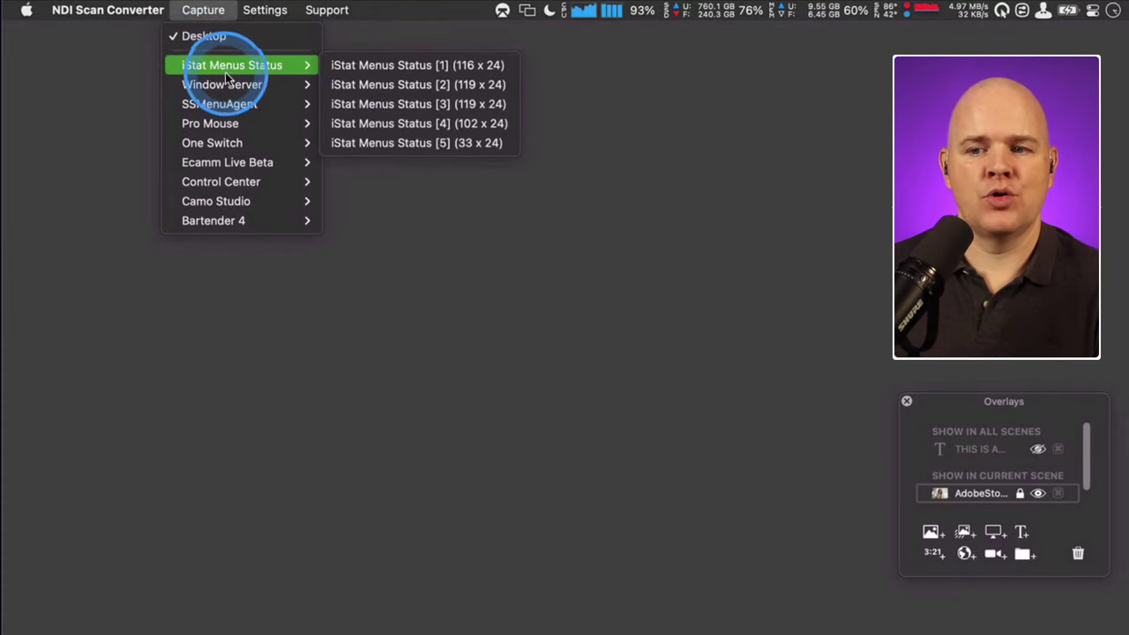
{"action": "mouse_move", "coordinate": [261, 143]}
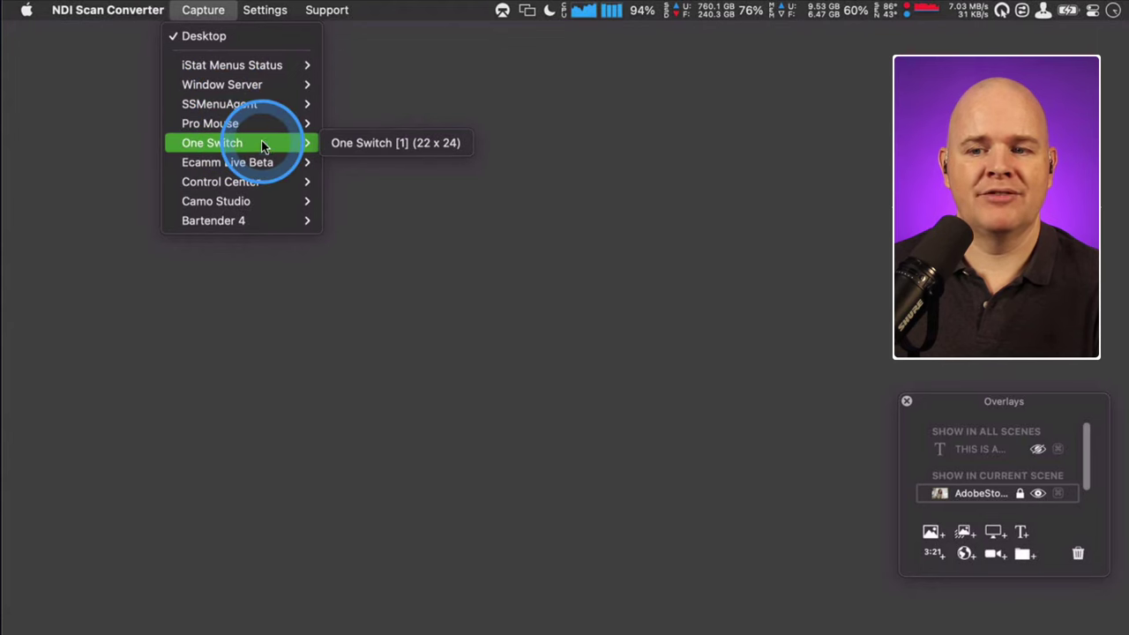
{"action": "mouse_move", "coordinate": [275, 123]}
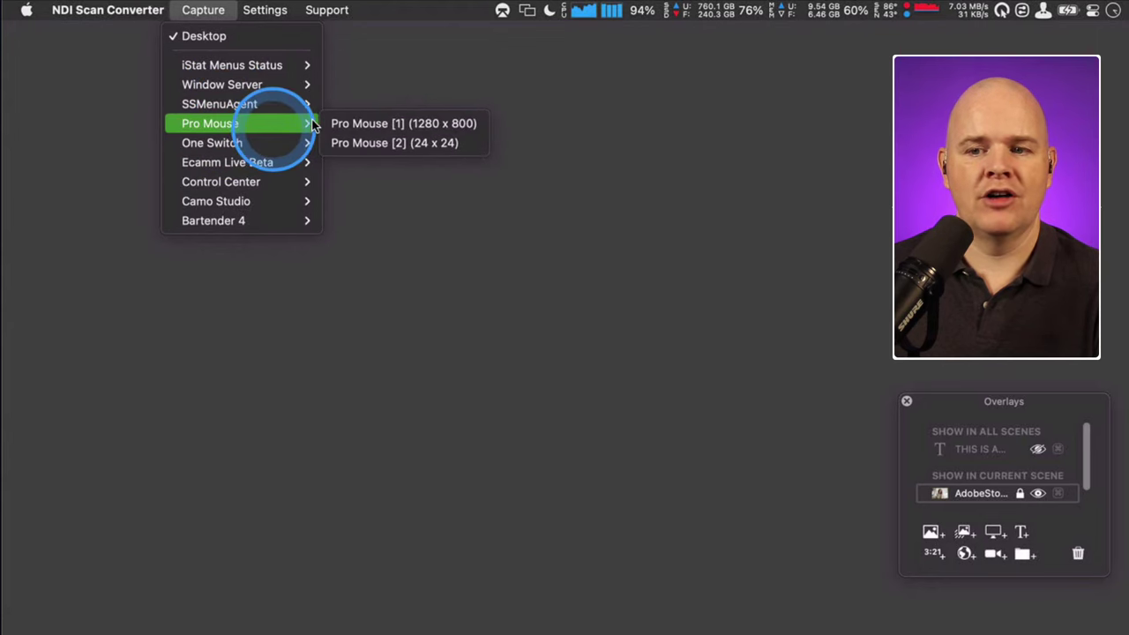
{"action": "left_click", "coordinate": [533, 55]}
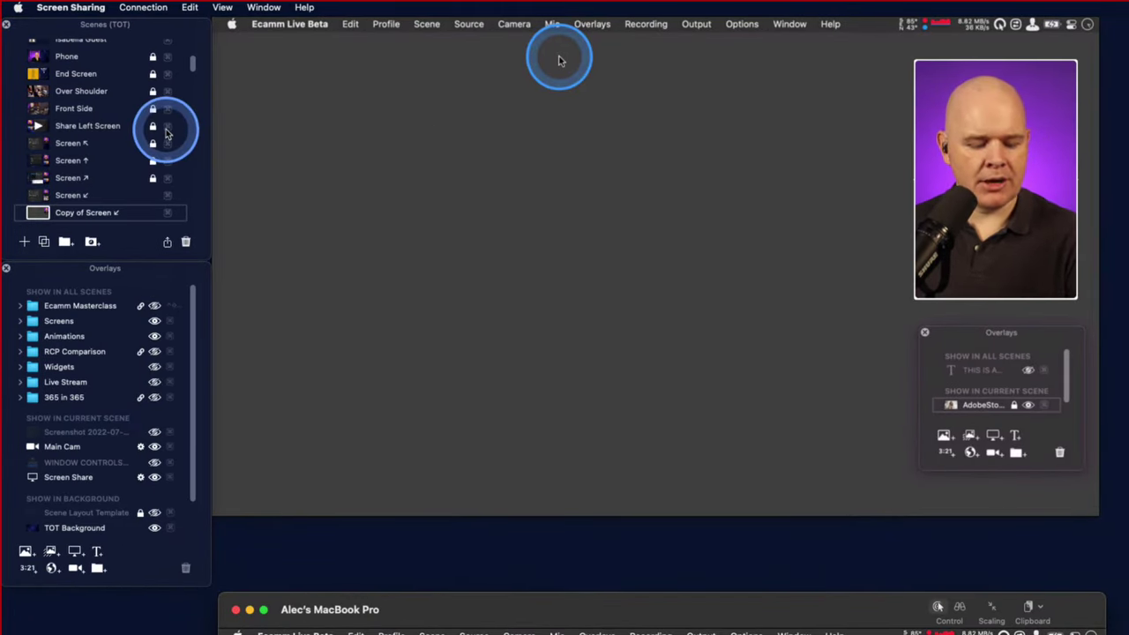
Switch to the Test scene, remove its screen share, and add a camera overlay
{"action": "key", "text": "super+1"}
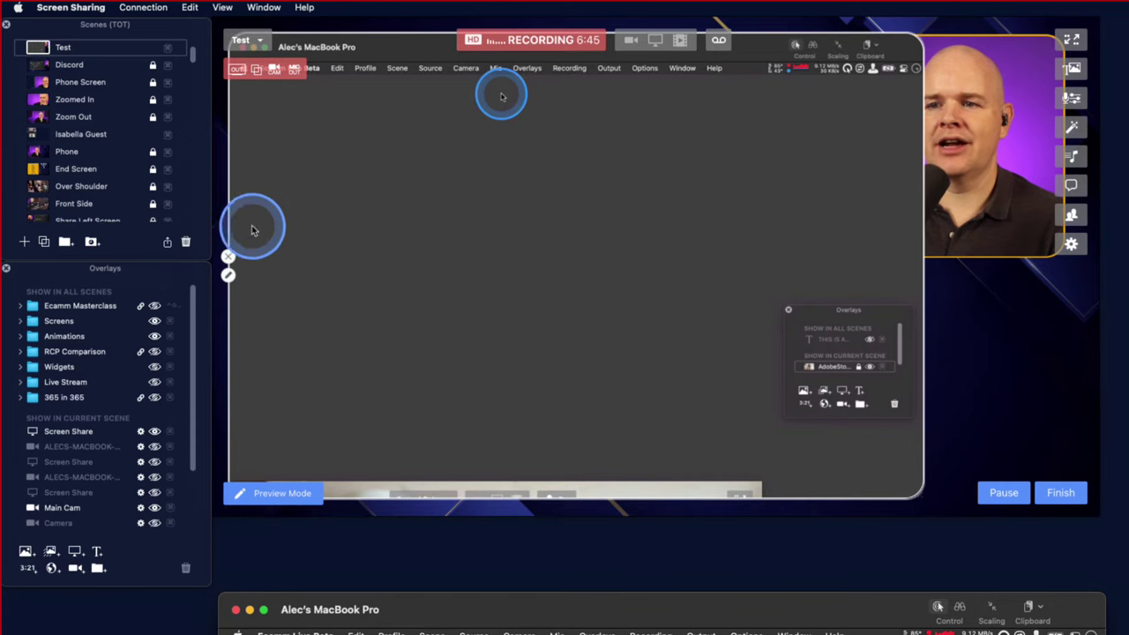
{"action": "left_click", "coordinate": [228, 257]}
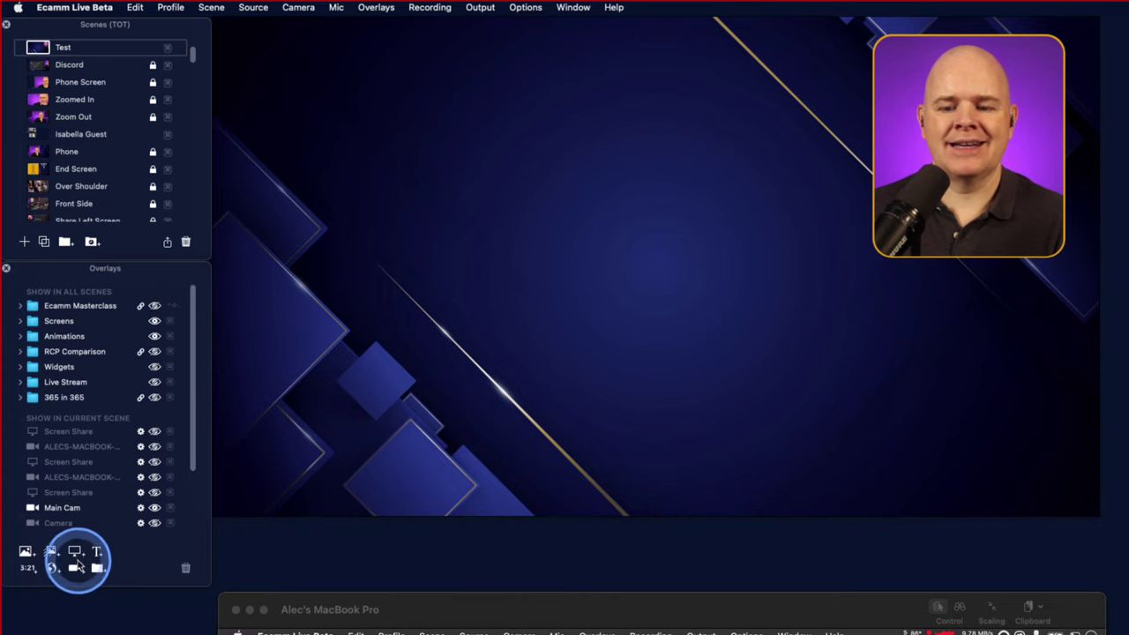
{"action": "left_click", "coordinate": [76, 569]}
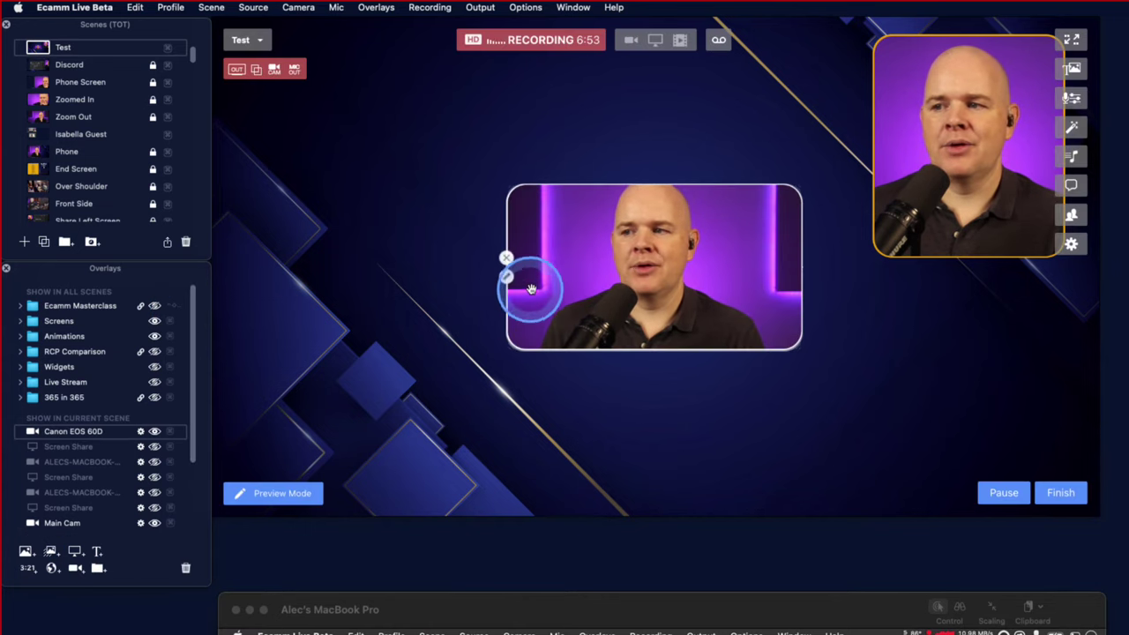
Move the Canon EOS 60D overlay toward the top left and enlarge it to fill most of the scene
{"action": "left_click_drag", "start_coordinate": [530, 273], "coordinate": [322, 167]}
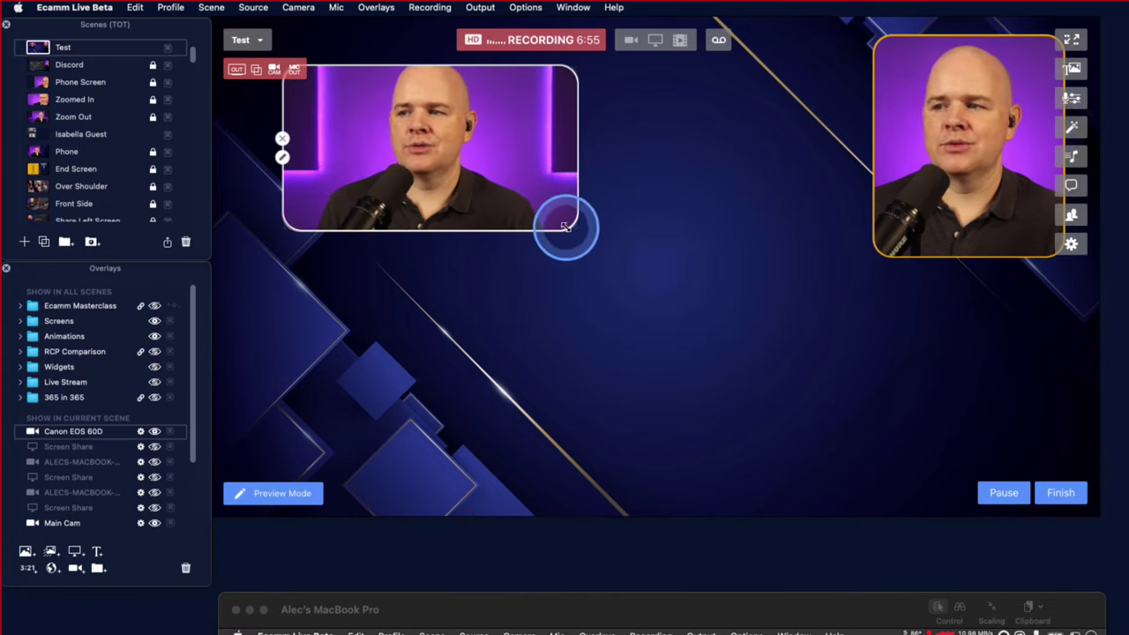
{"action": "left_click_drag", "start_coordinate": [567, 226], "coordinate": [922, 531]}
{"action": "left_click_drag", "start_coordinate": [727, 376], "coordinate": [703, 376]}
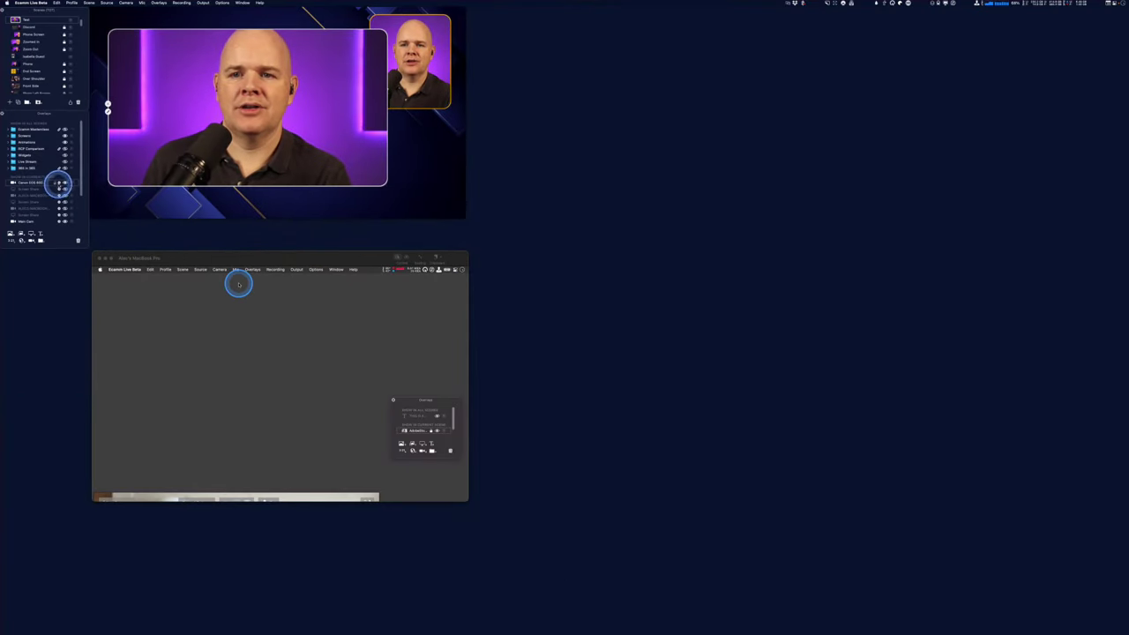
Set the overlay's camera to the second Mac's Scan Converter NDI feed and reposition it
{"action": "left_click", "coordinate": [57, 182]}
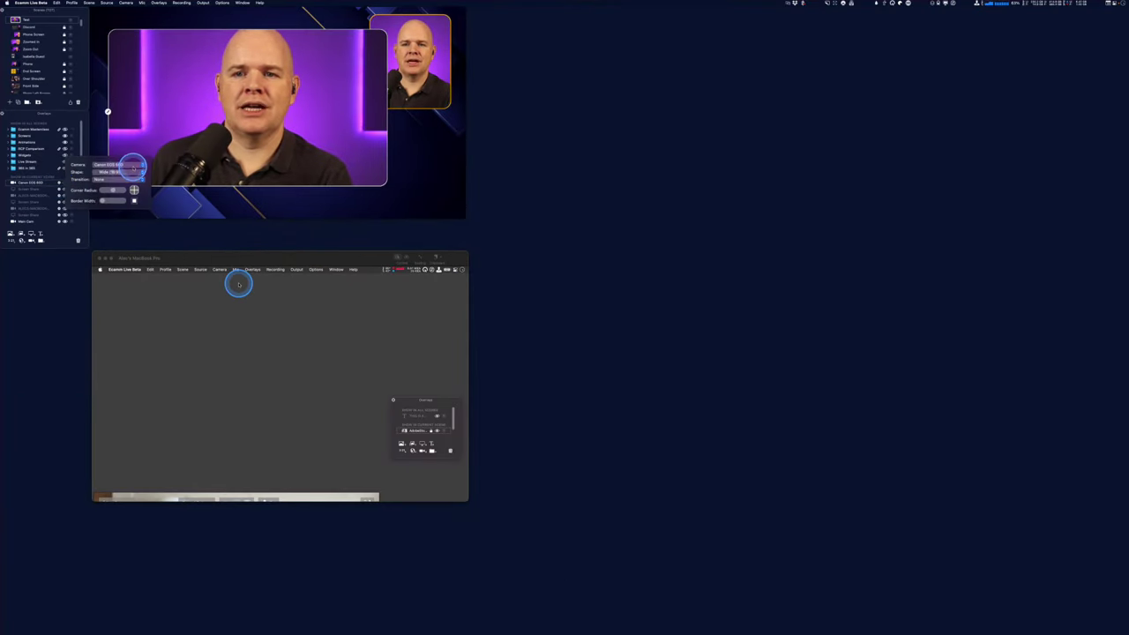
{"action": "left_click", "coordinate": [143, 165]}
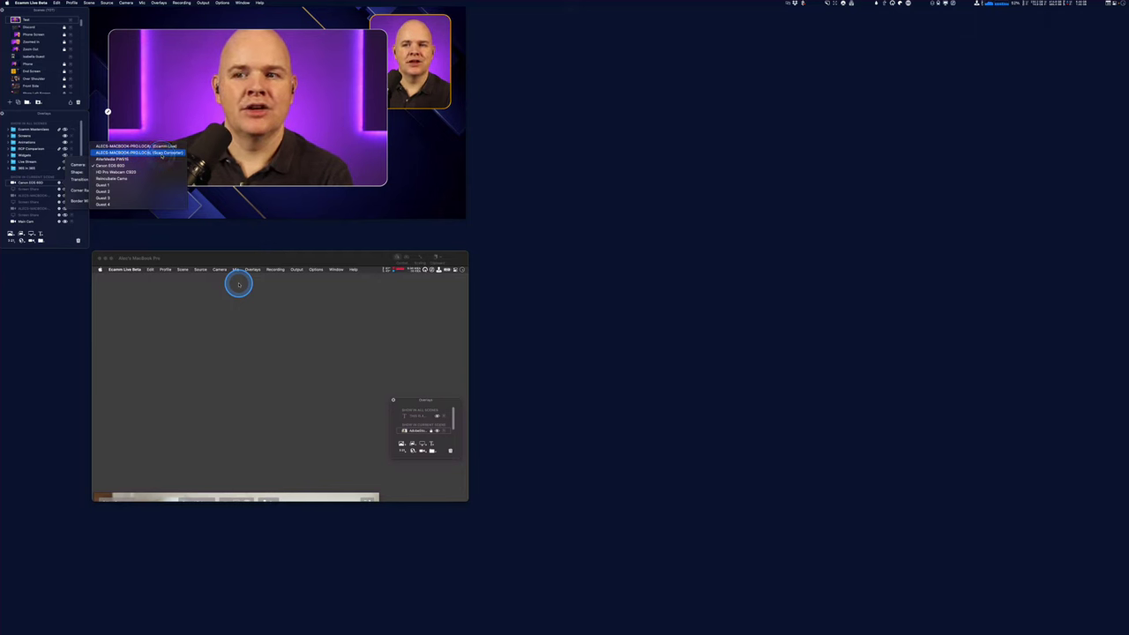
{"action": "left_click", "coordinate": [161, 155]}
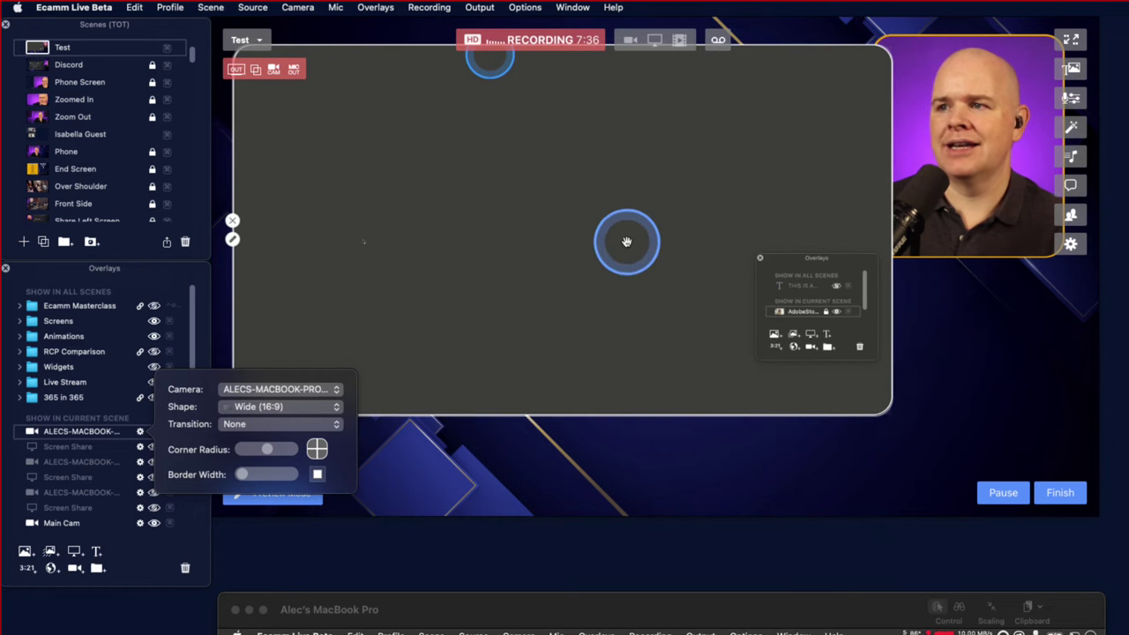
{"action": "left_click_drag", "start_coordinate": [625, 241], "coordinate": [622, 257]}
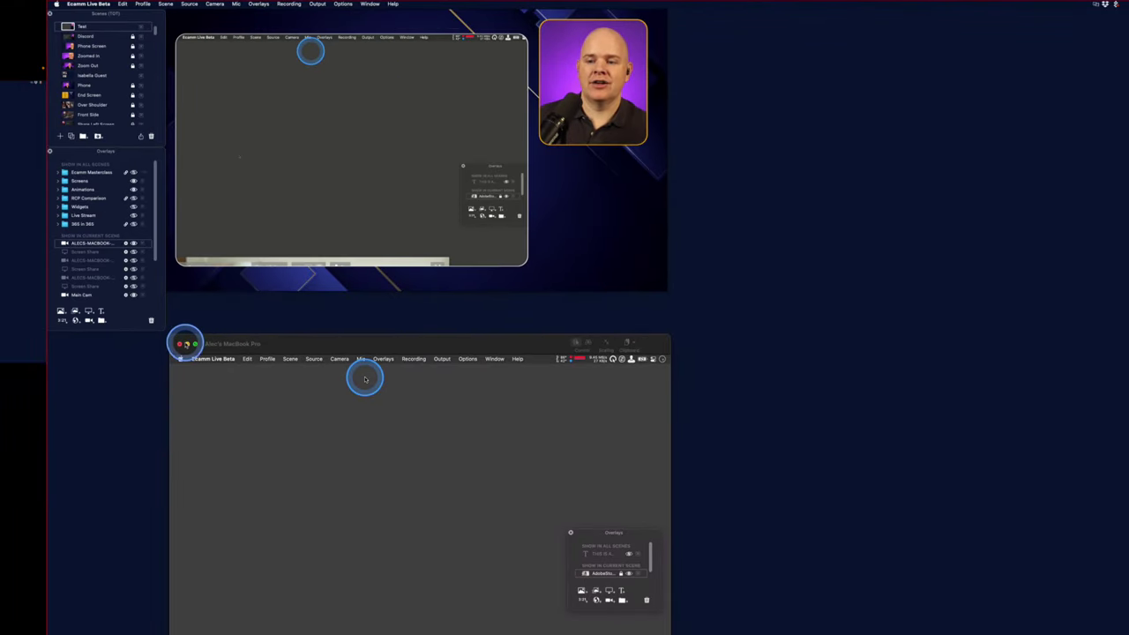
Close the lower remote-screen window to reveal the second Mac's Ecamm Live window
{"action": "left_click", "coordinate": [181, 343]}
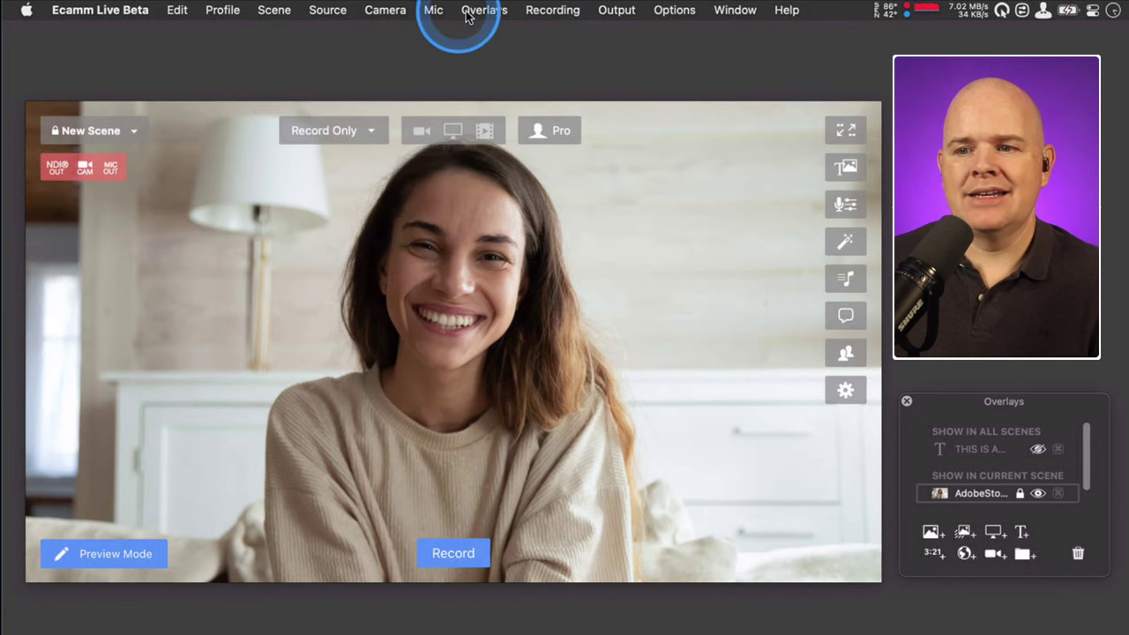
Set the second Mac's Ecamm Live NDI output to 1080p
{"action": "left_click", "coordinate": [623, 12]}
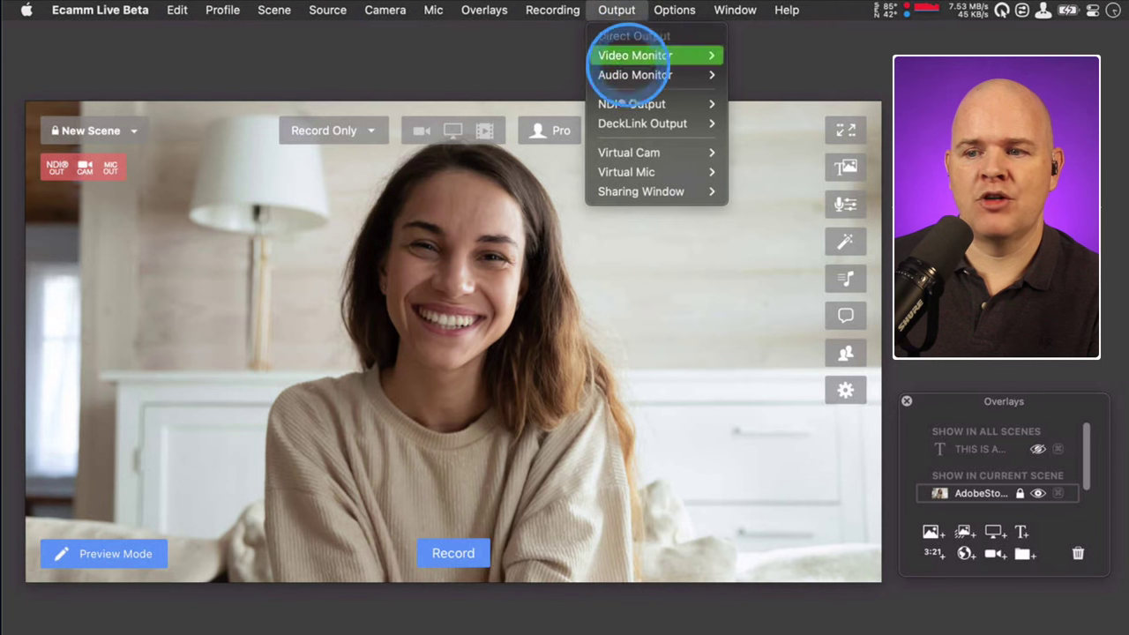
{"action": "mouse_move", "coordinate": [633, 113]}
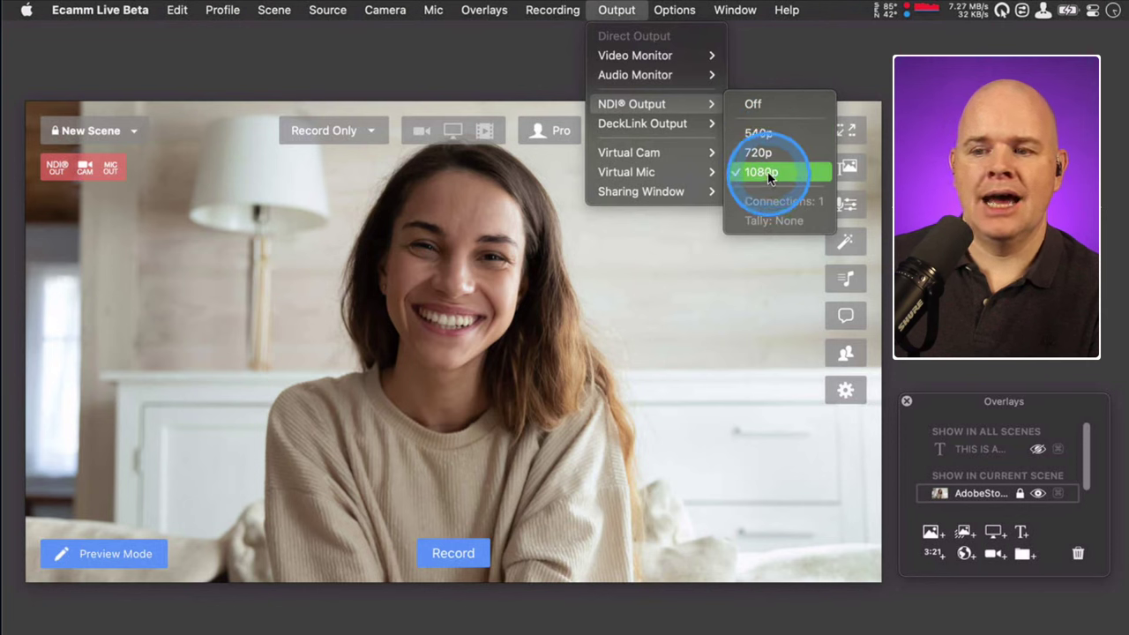
{"action": "left_click", "coordinate": [622, 429]}
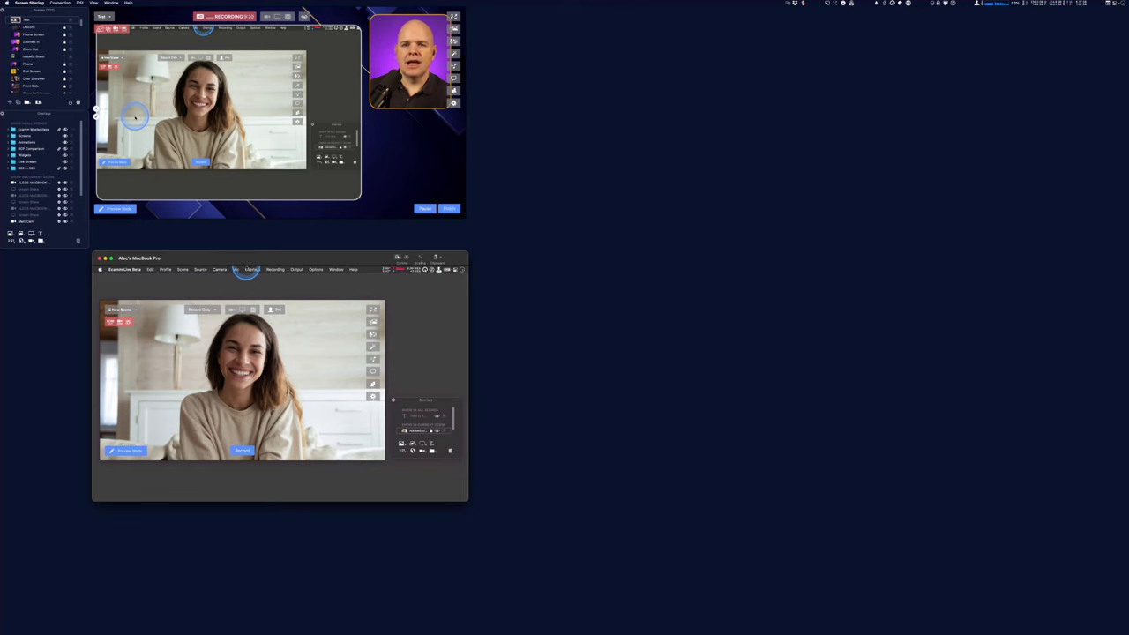
Switch the overlay source to the second Mac's Ecamm Live NDI feed, make it Wide (16:9), and shrink it
{"action": "left_click", "coordinate": [97, 116]}
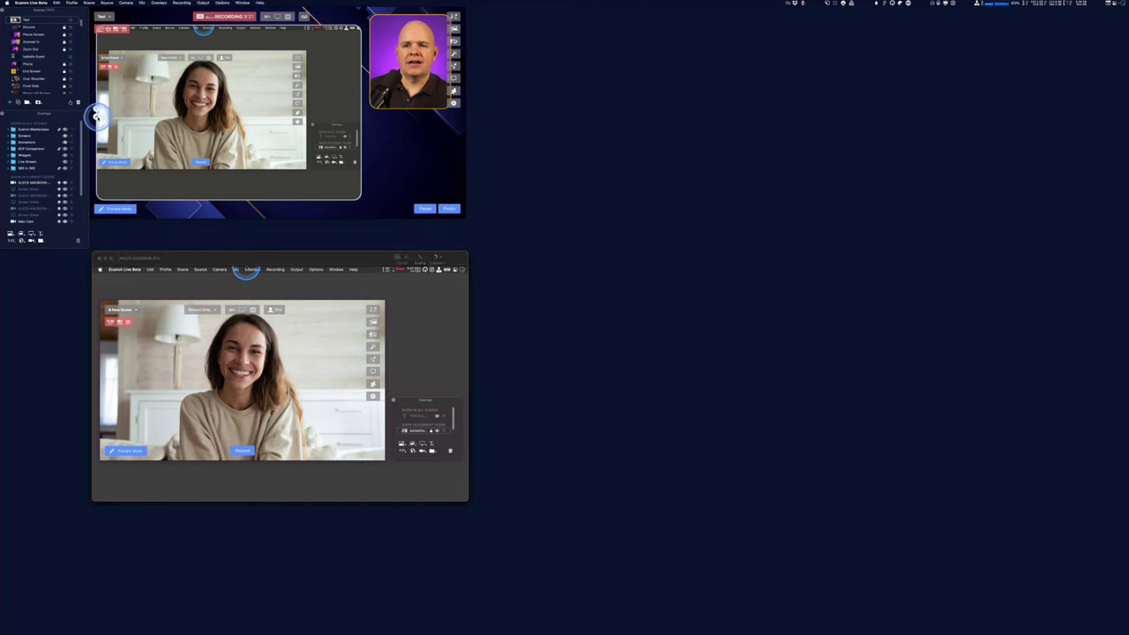
{"action": "left_click", "coordinate": [177, 97]}
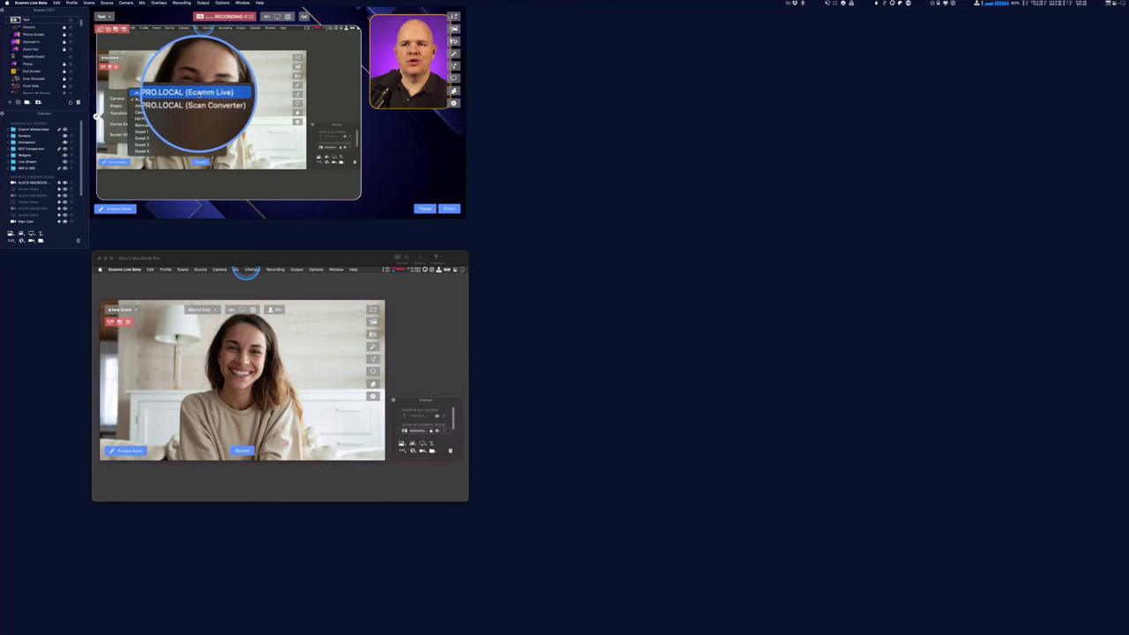
{"action": "left_click", "coordinate": [199, 93]}
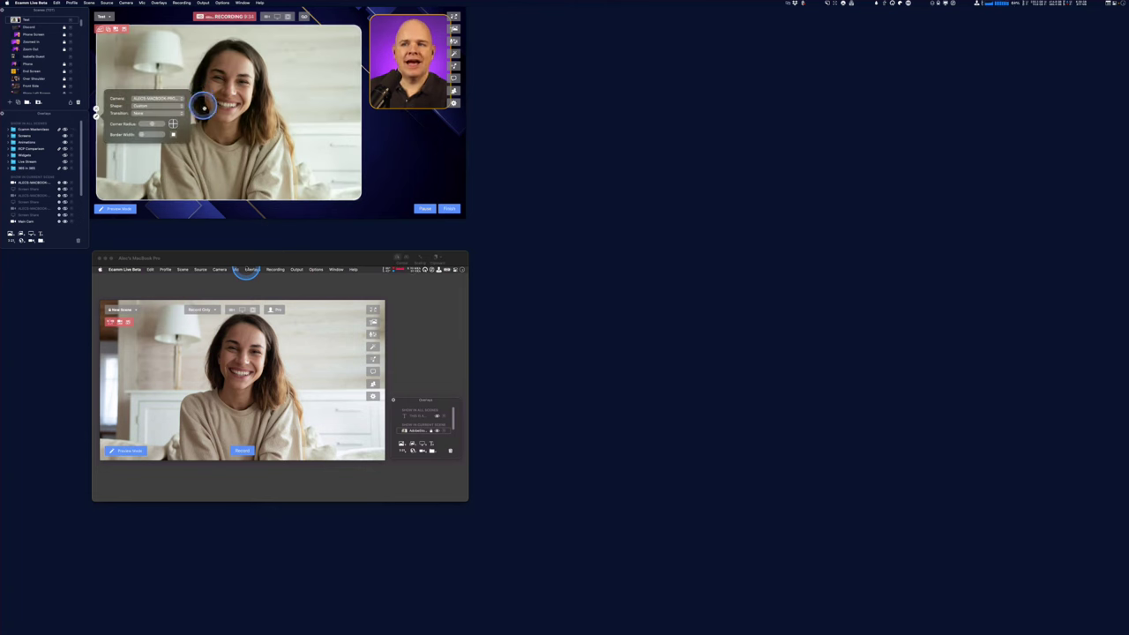
{"action": "left_click", "coordinate": [180, 105]}
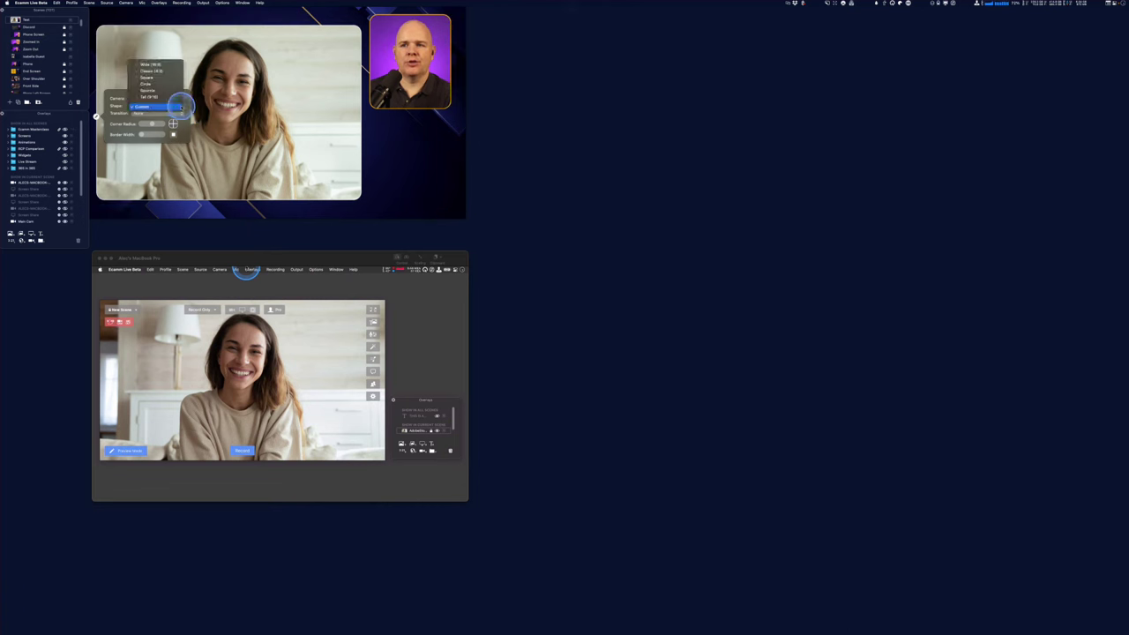
{"action": "left_click", "coordinate": [170, 66]}
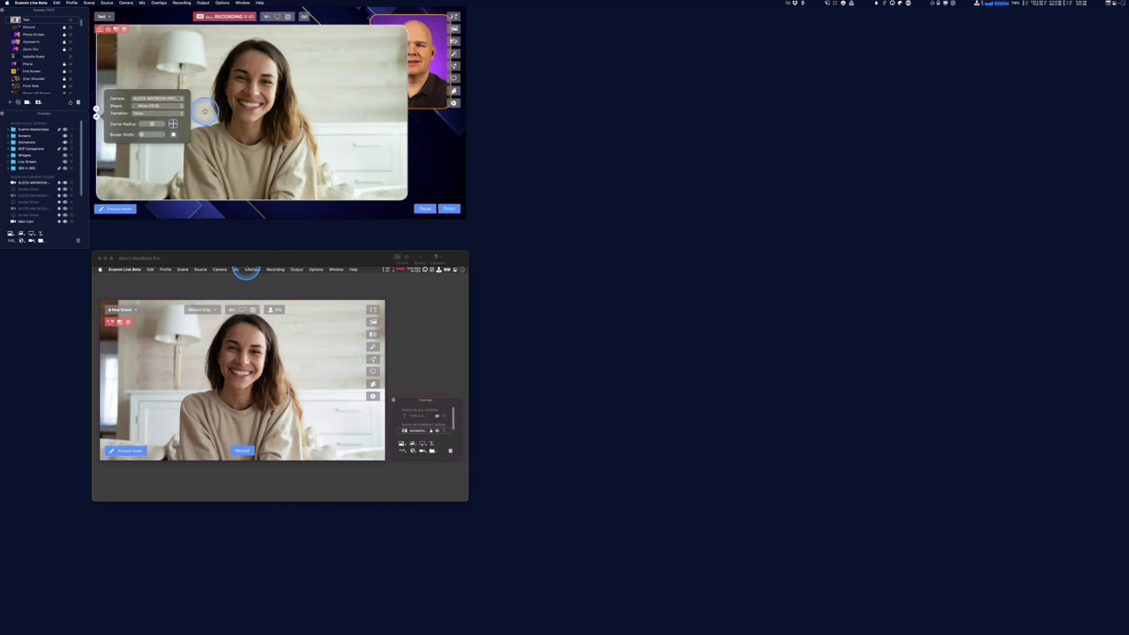
{"action": "left_click_drag", "start_coordinate": [403, 197], "coordinate": [358, 177]}
Bring the second Mac's shared screen forward and turn on its 'THIS IS AN OVERLAY' caption
{"action": "left_click", "coordinate": [214, 248]}
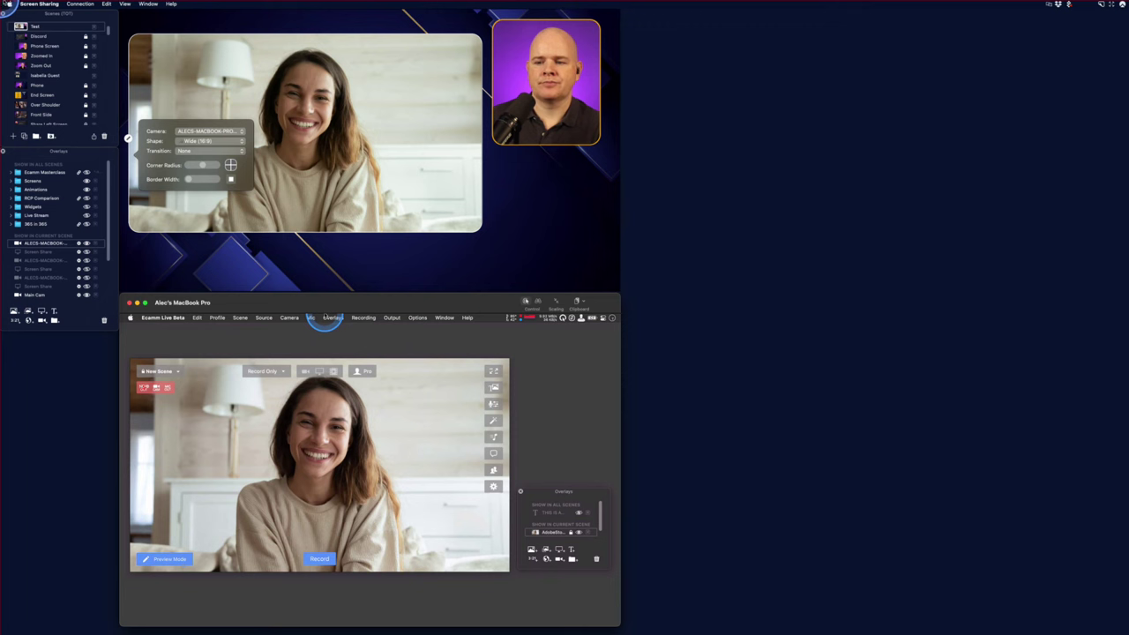
{"action": "mouse_move", "coordinate": [265, 116]}
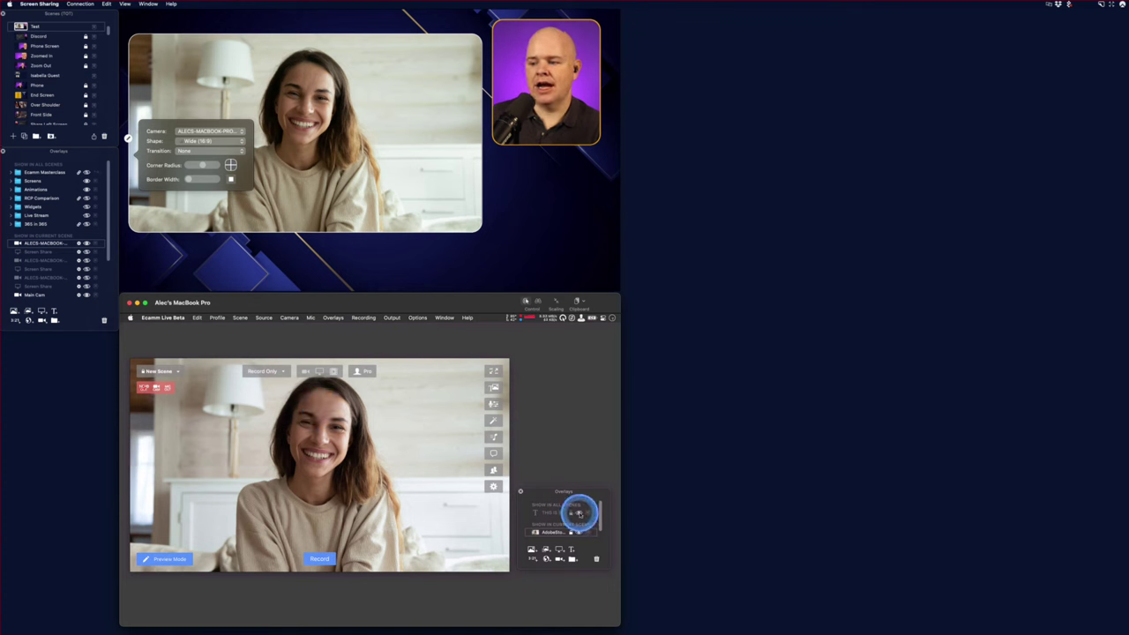
{"action": "left_click", "coordinate": [579, 513]}
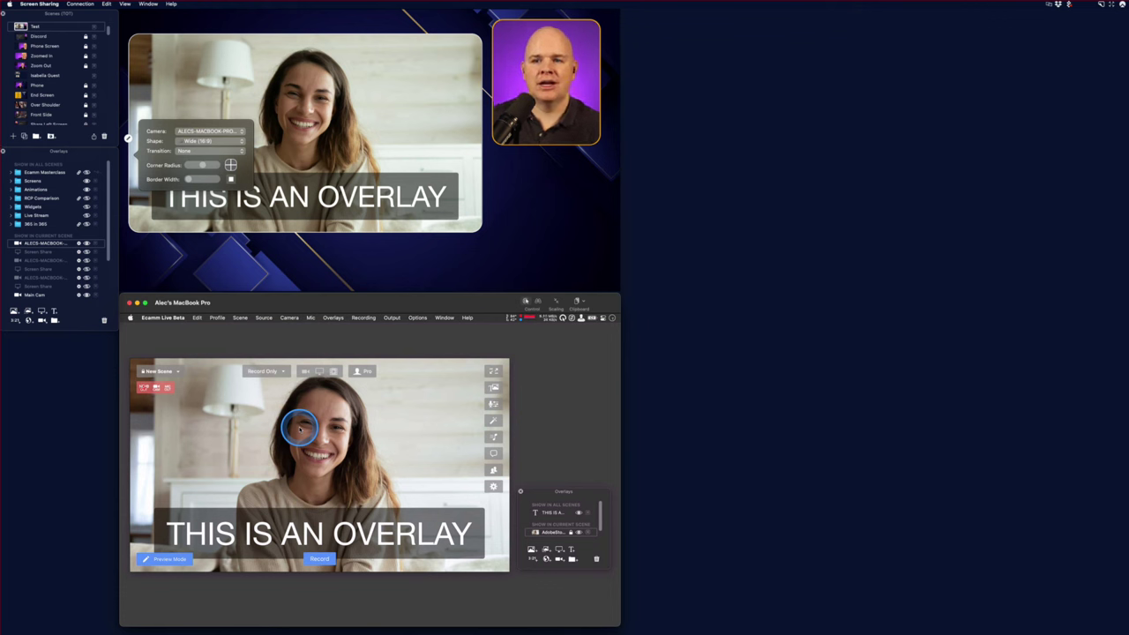
{"action": "mouse_move", "coordinate": [221, 265]}
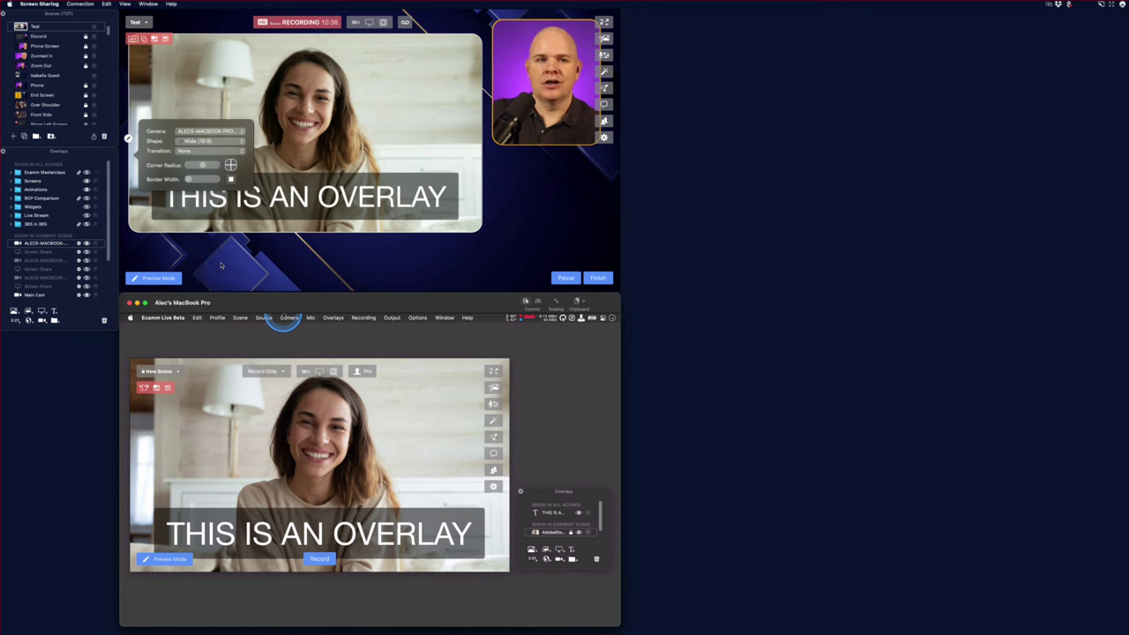
{"action": "left_click", "coordinate": [218, 265]}
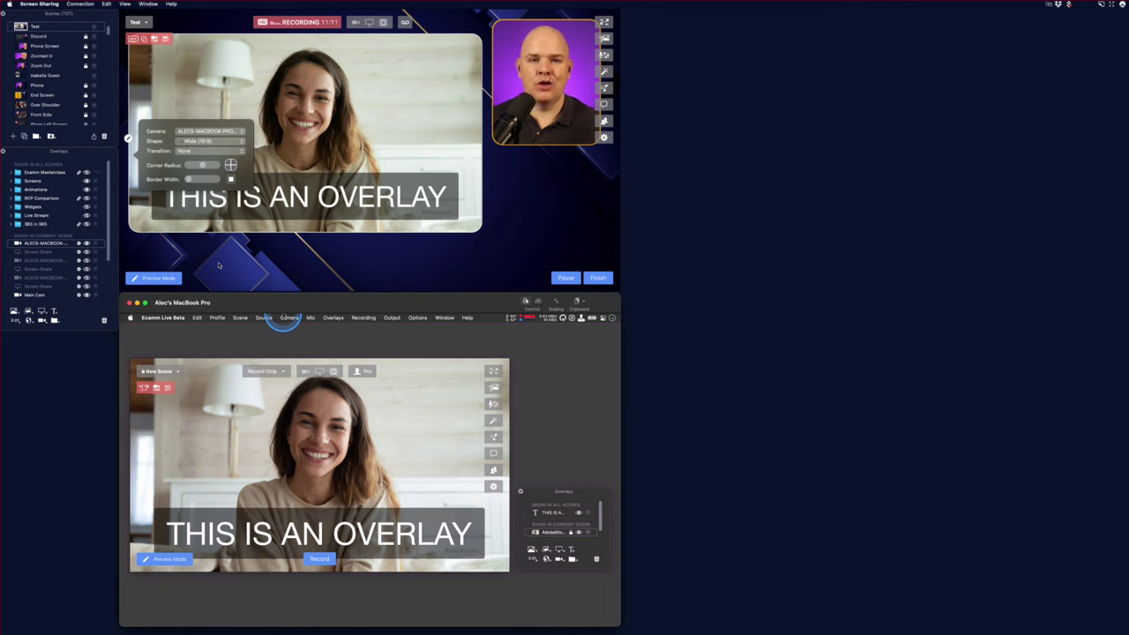
Switch the live output to the Main scene with the full-frame presenter camera
{"action": "key", "text": "super+1"}
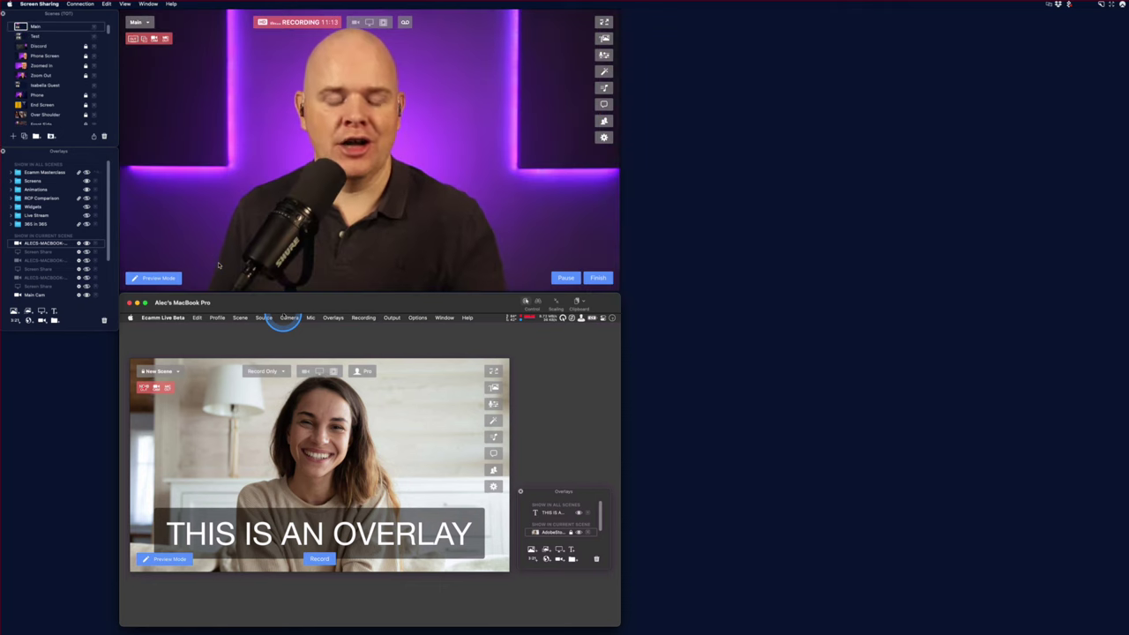